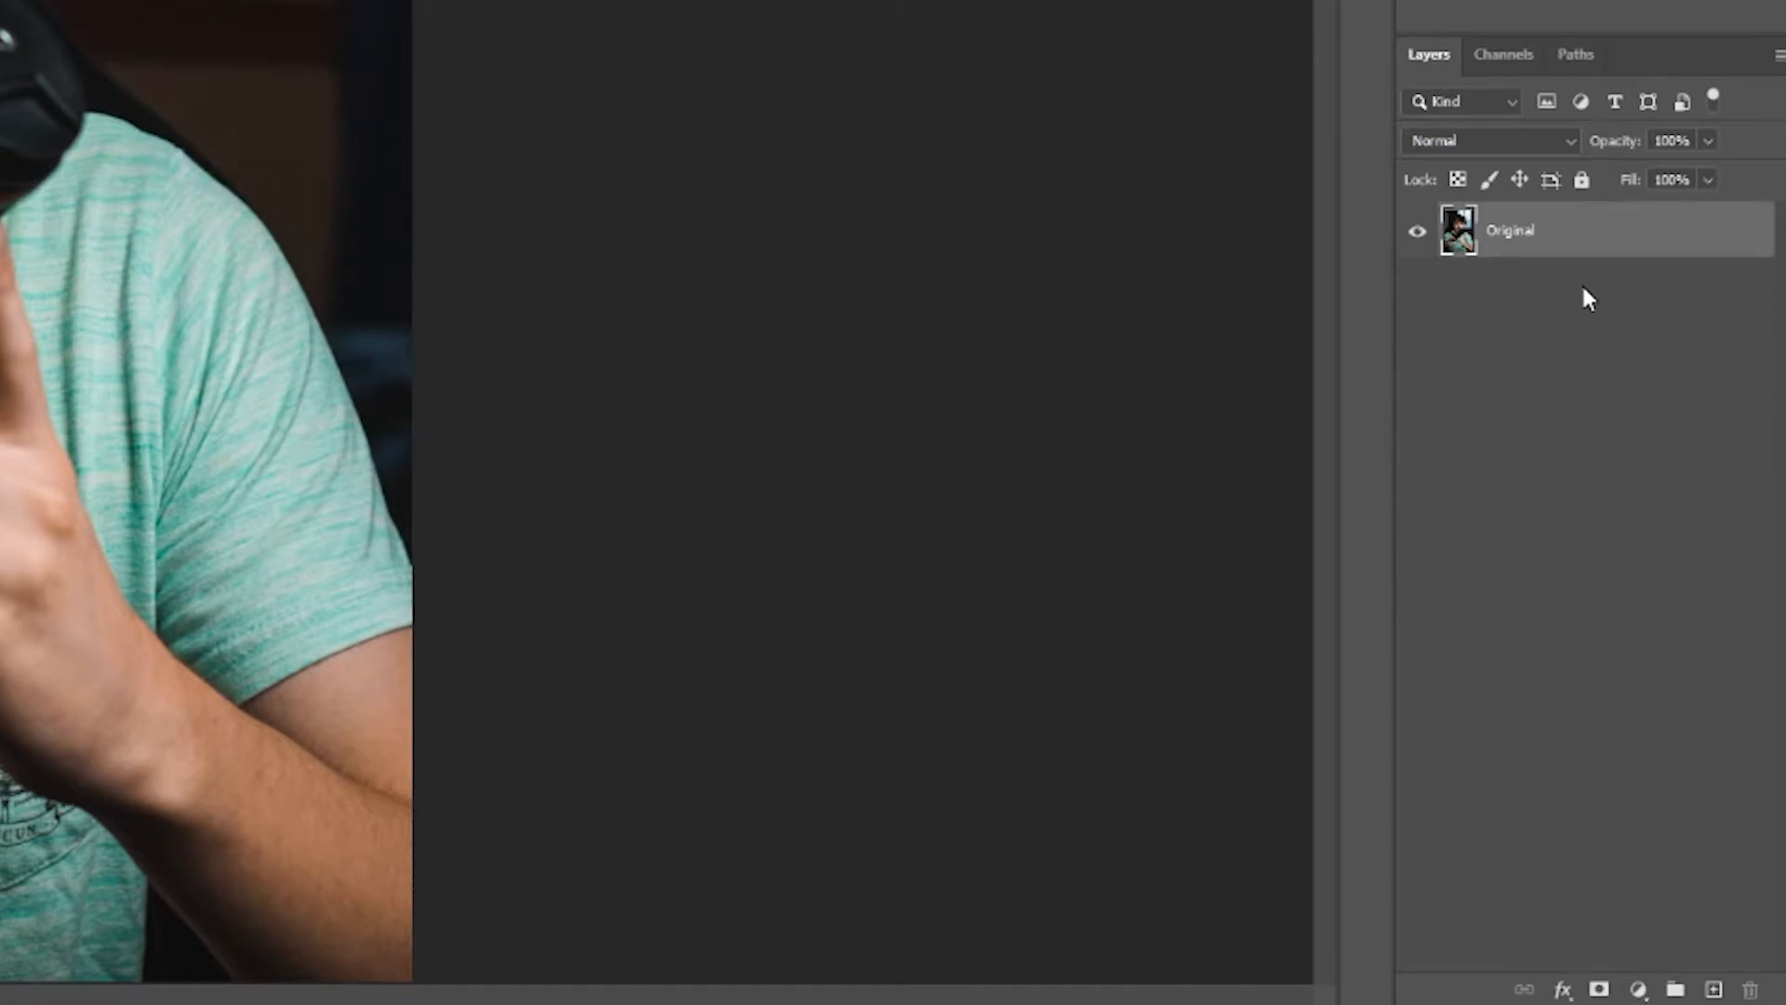
# - Duplicate the Original layer twice and hide the Original layer at the bottom of the stack
pyautogui.hotkey('ctrl', 'j')
pyautogui.hotkey('ctrl', 'j')
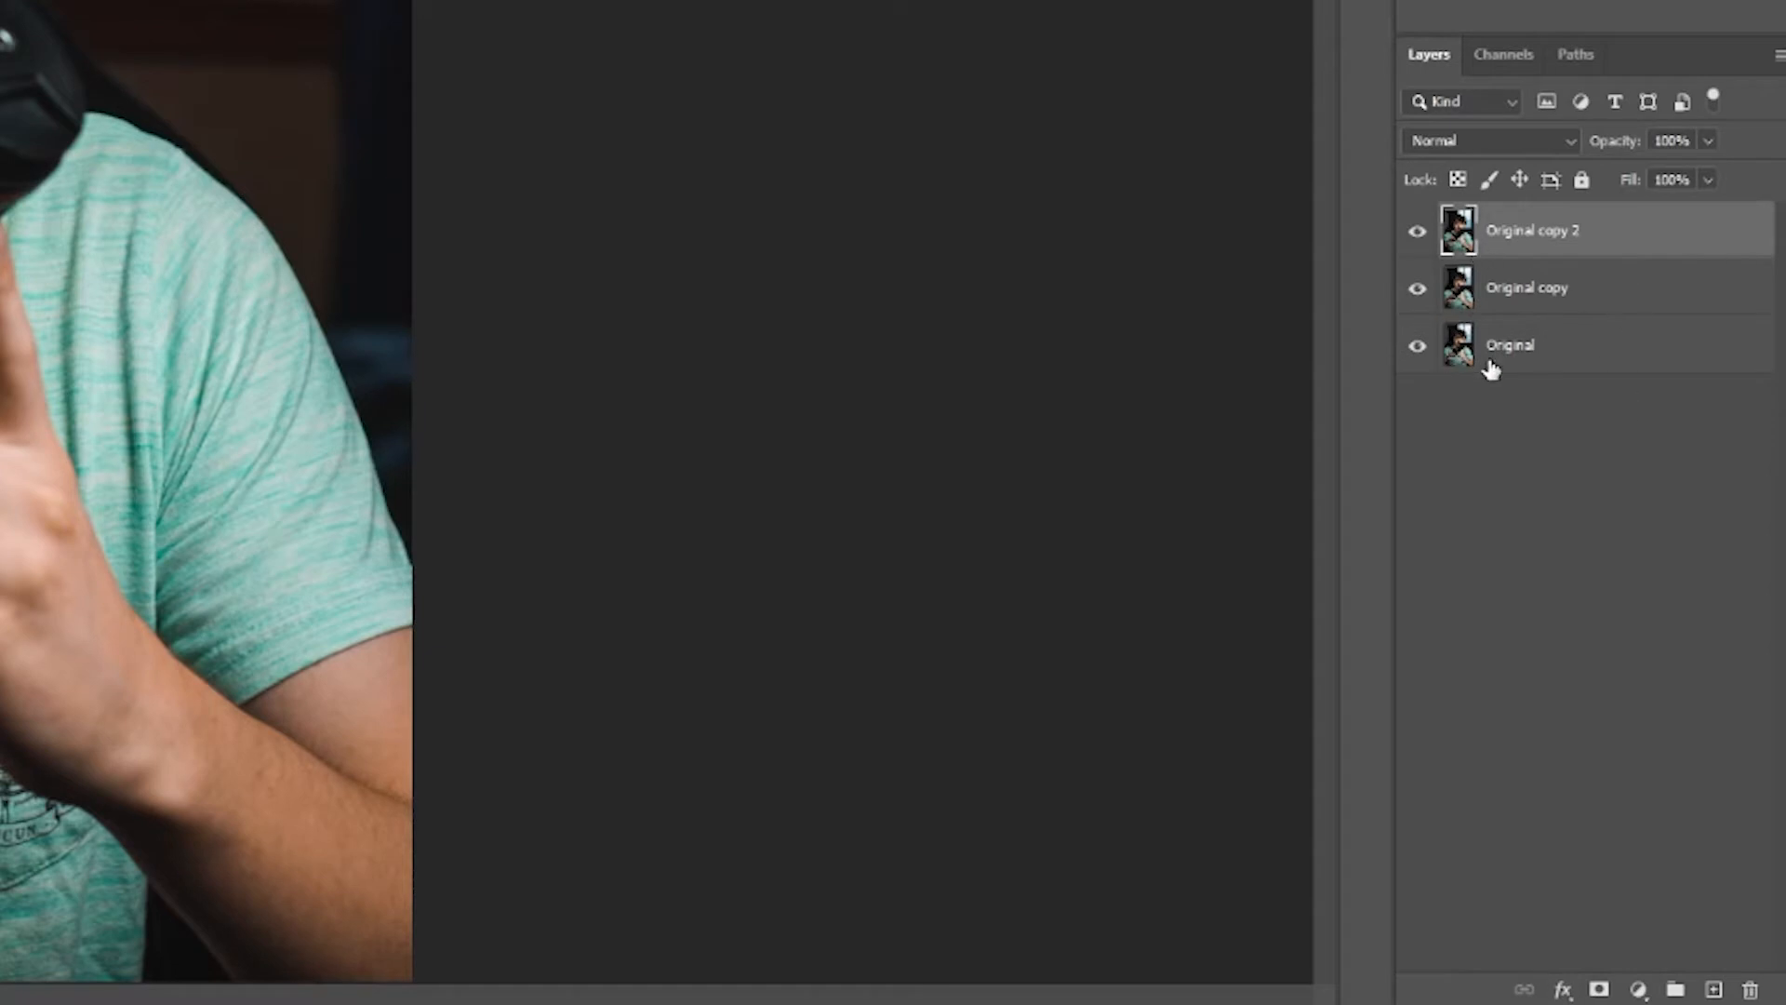
pyautogui.click(1417, 347)
pyautogui.click(1531, 363)
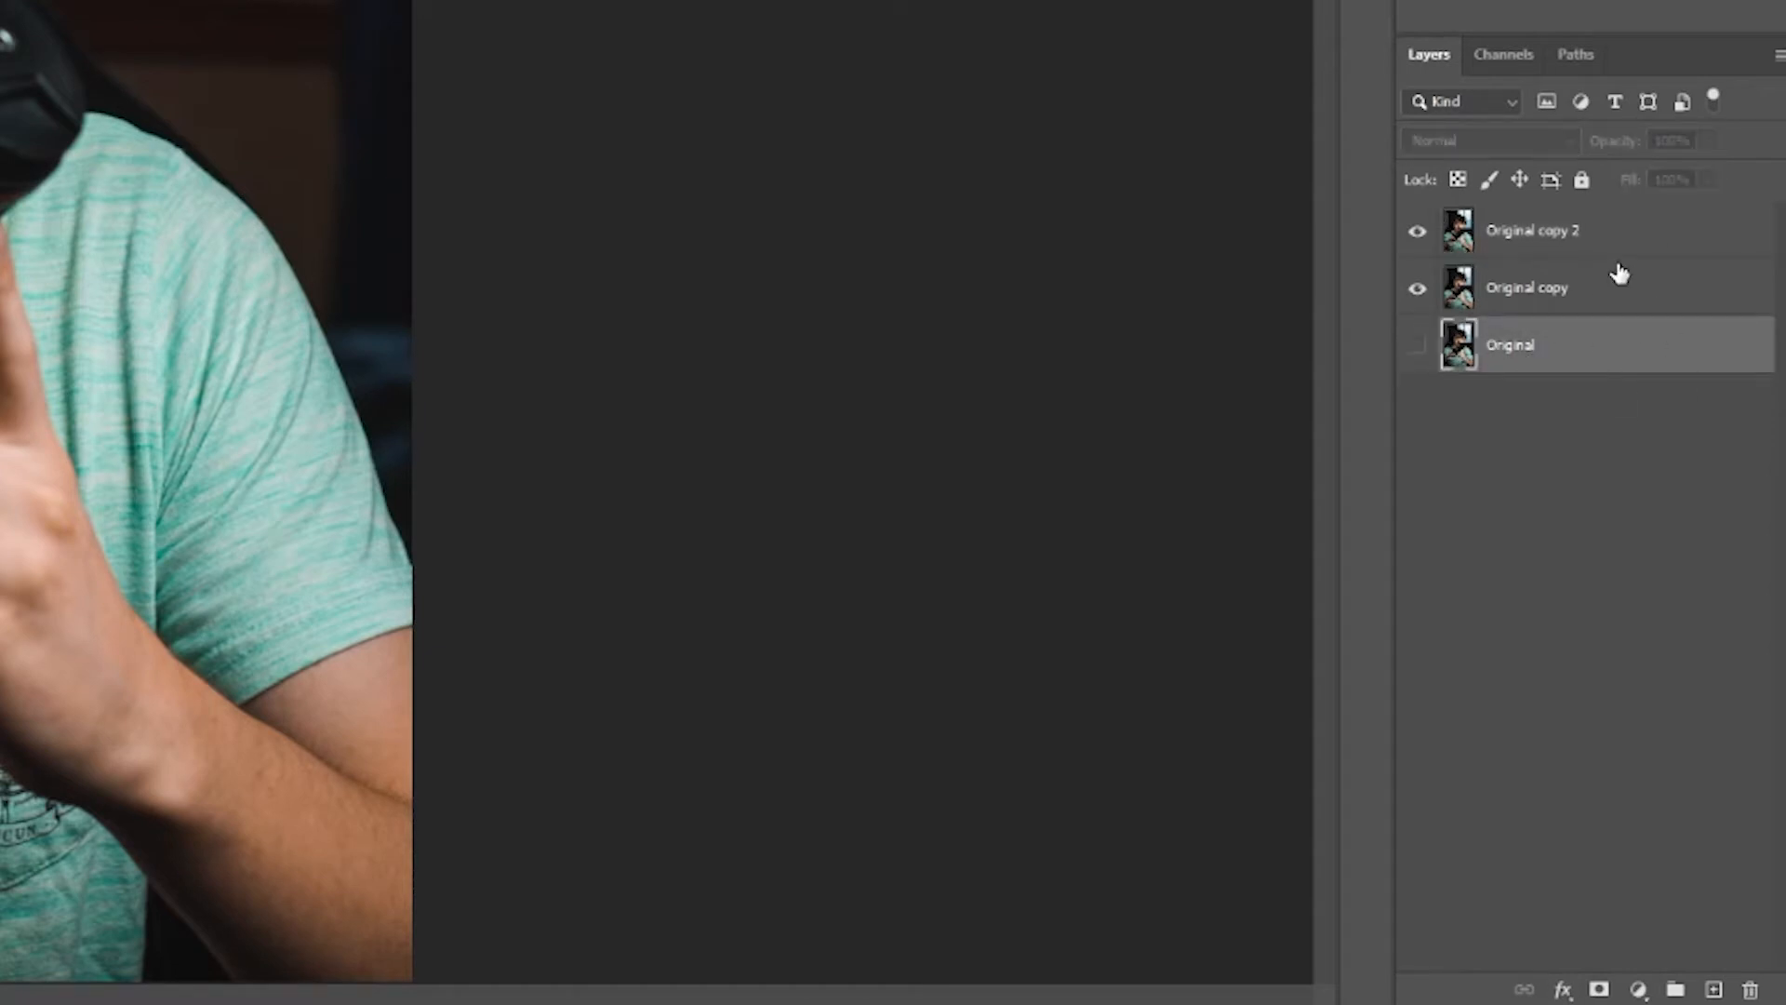
# - Rename the lower copy Color and the upper copy Texture, and group both layers as Freq Sep
pyautogui.doubleClick(1549, 286)
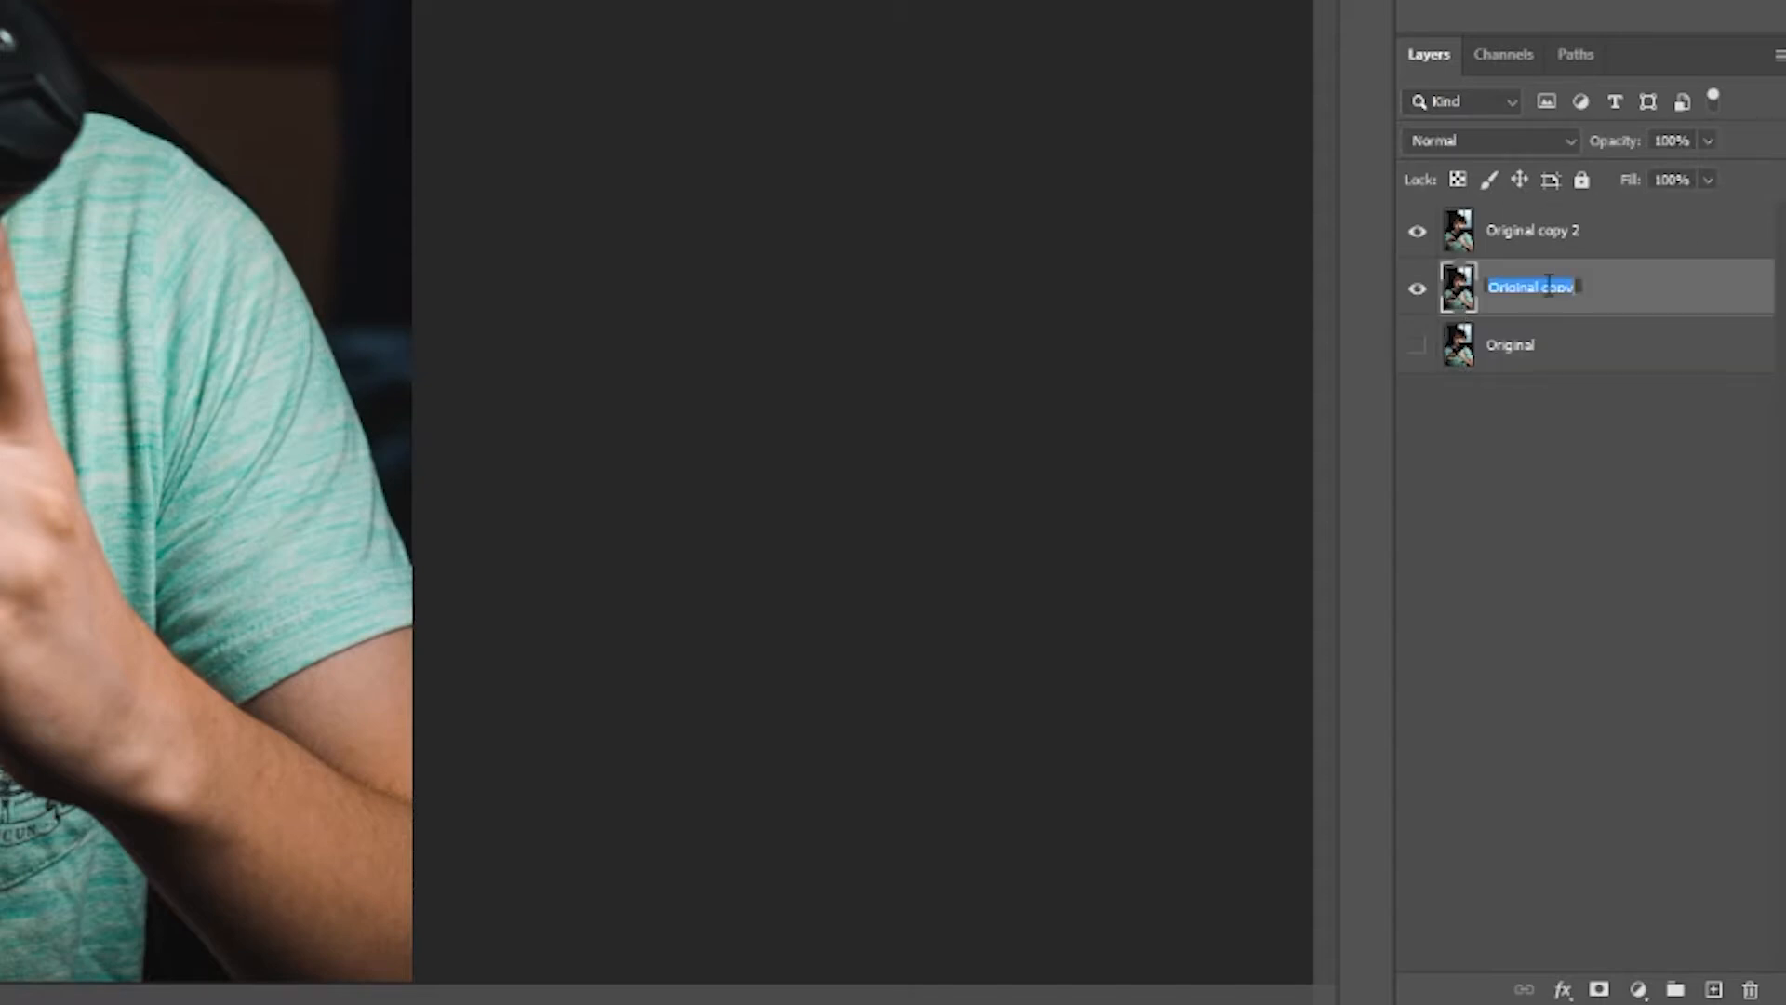
pyautogui.write('Color')
pyautogui.press('Return')
pyautogui.doubleClick(1533, 232)
pyautogui.write('Text')
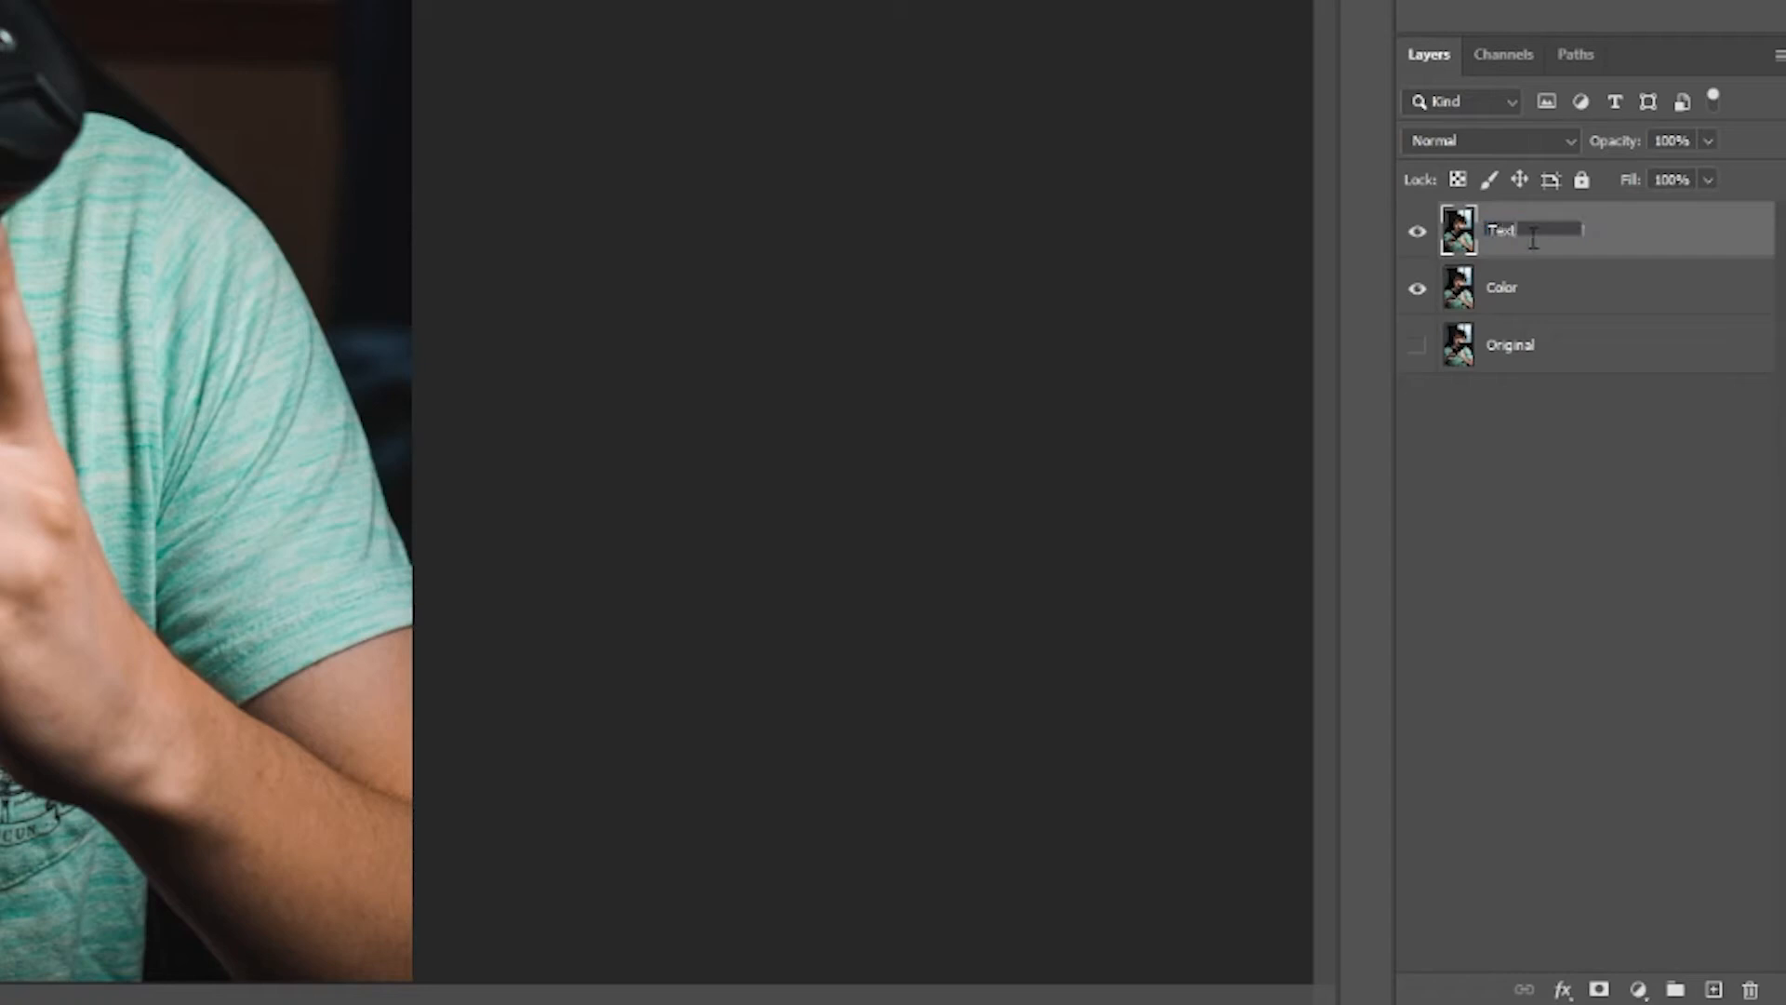
pyautogui.press('Return')
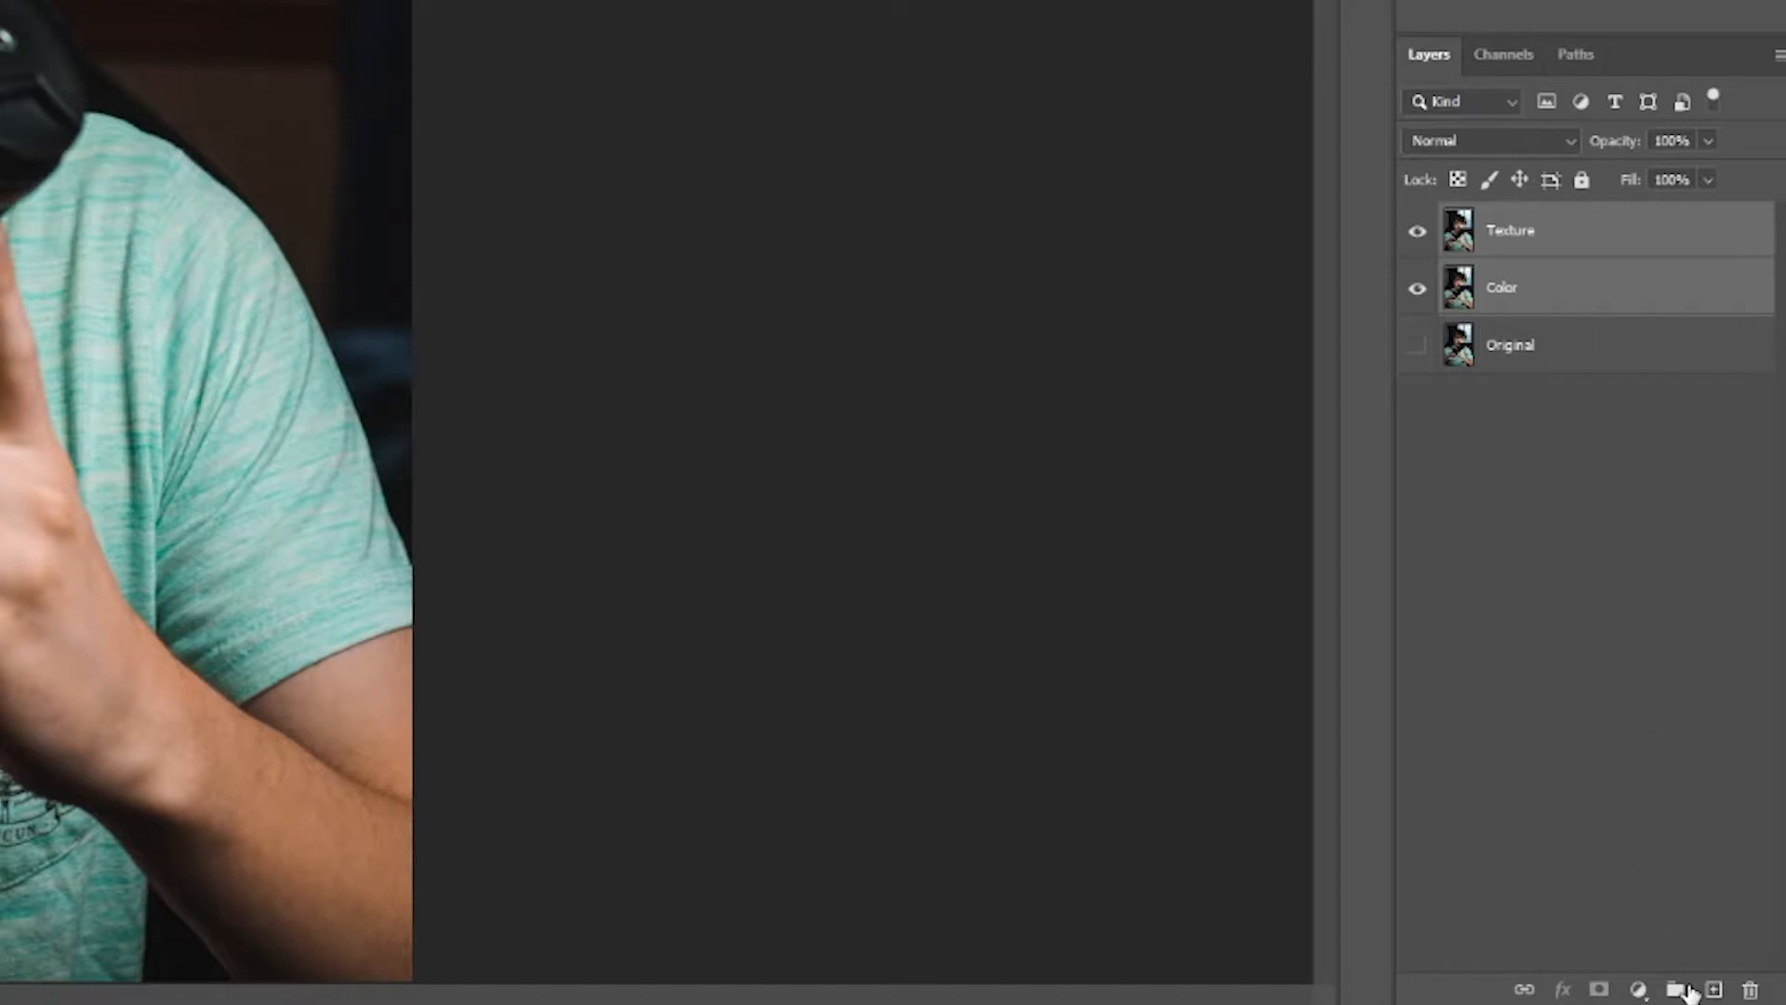
pyautogui.click(1688, 991)
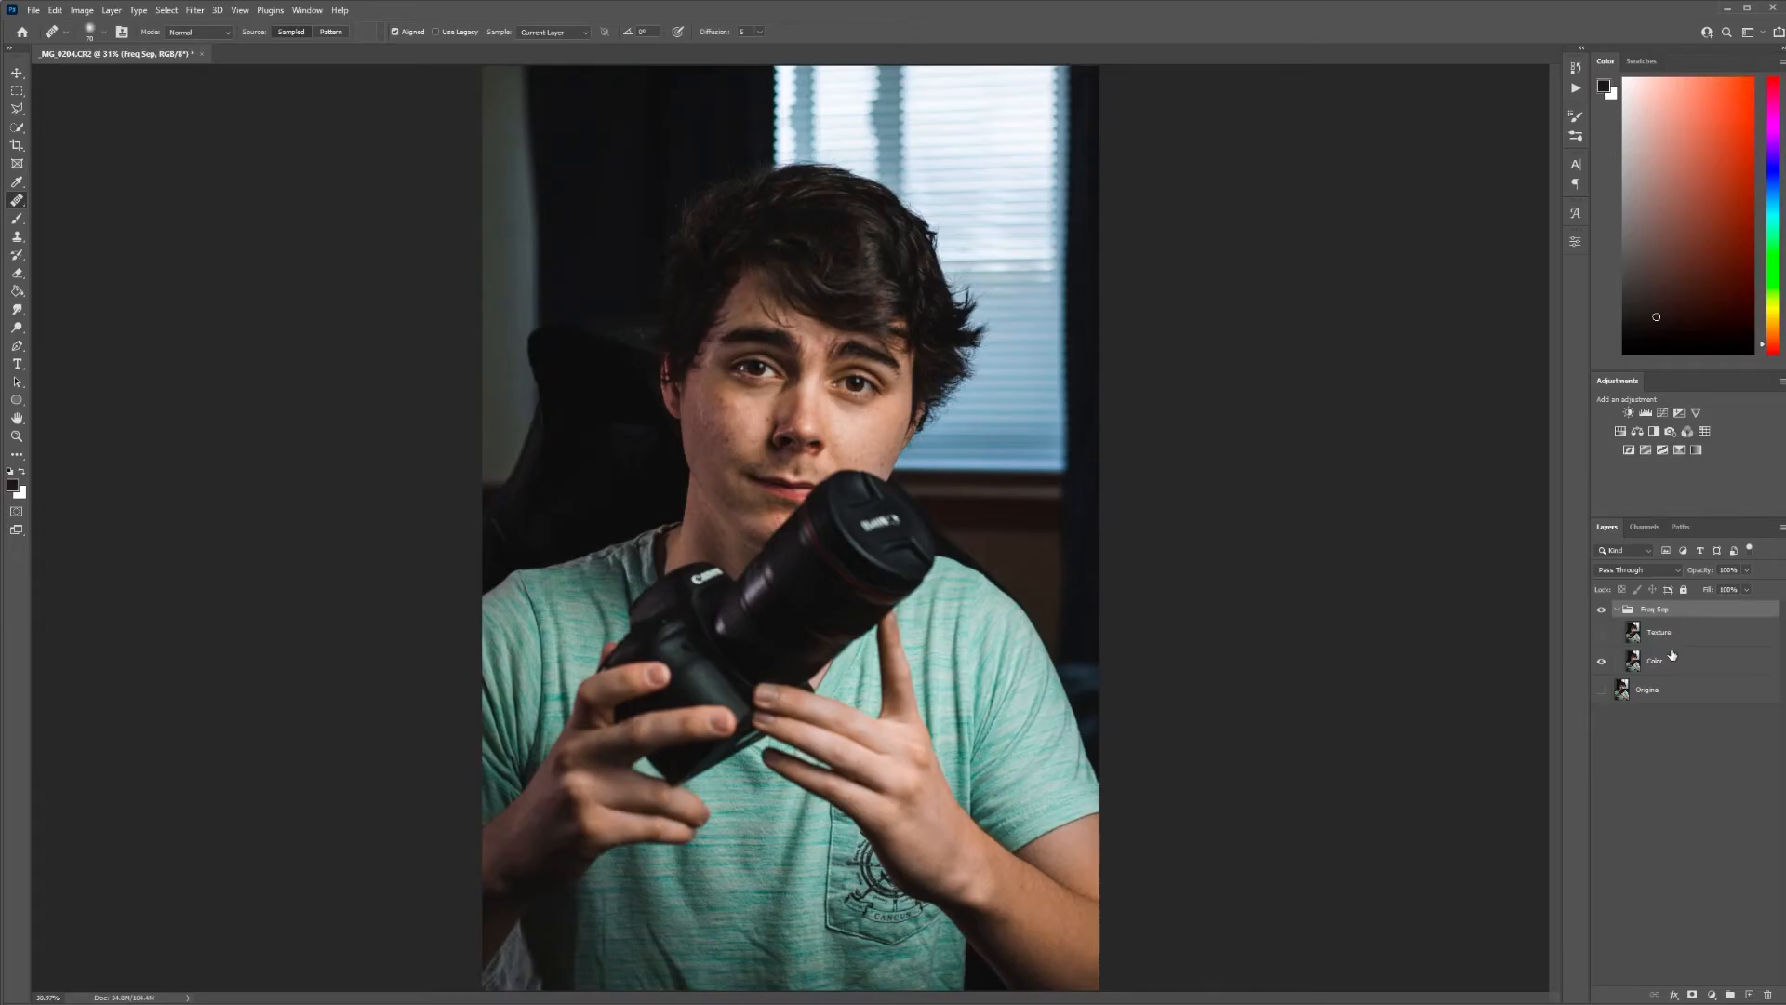
# - Apply the Median noise filter to the Color layer, checking the face and skin areas in its preview
pyautogui.click(1672, 657)
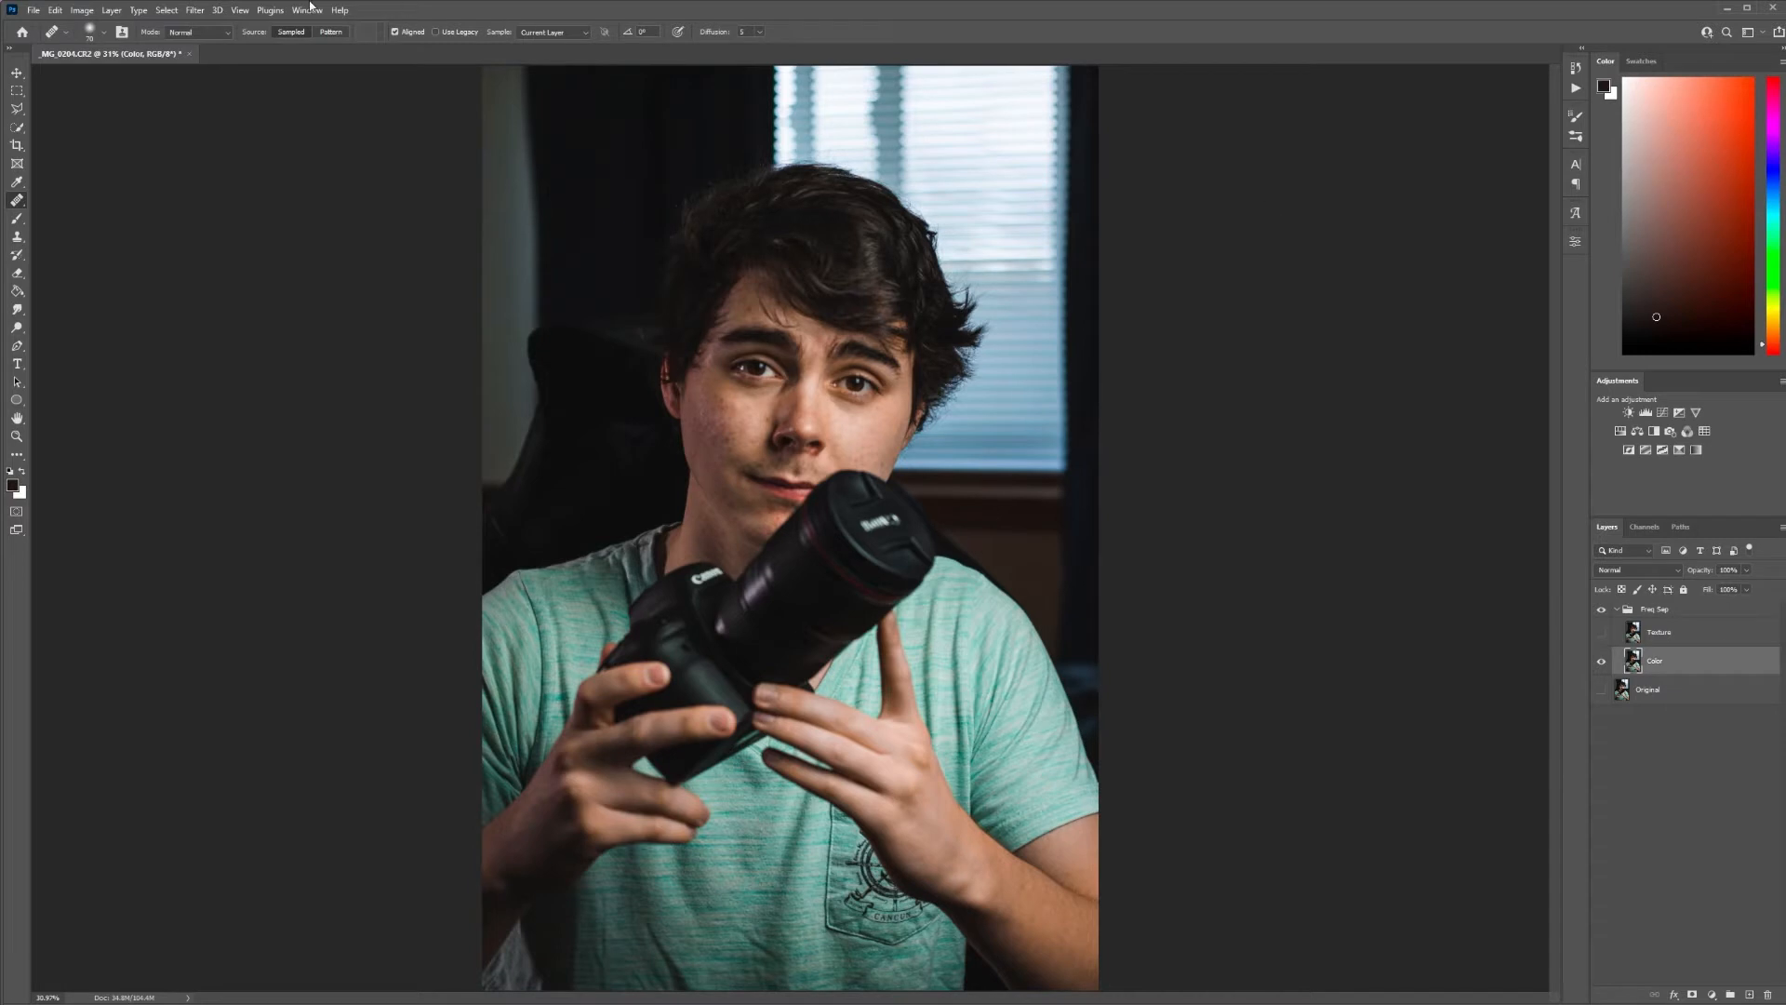
pyautogui.click(196, 10)
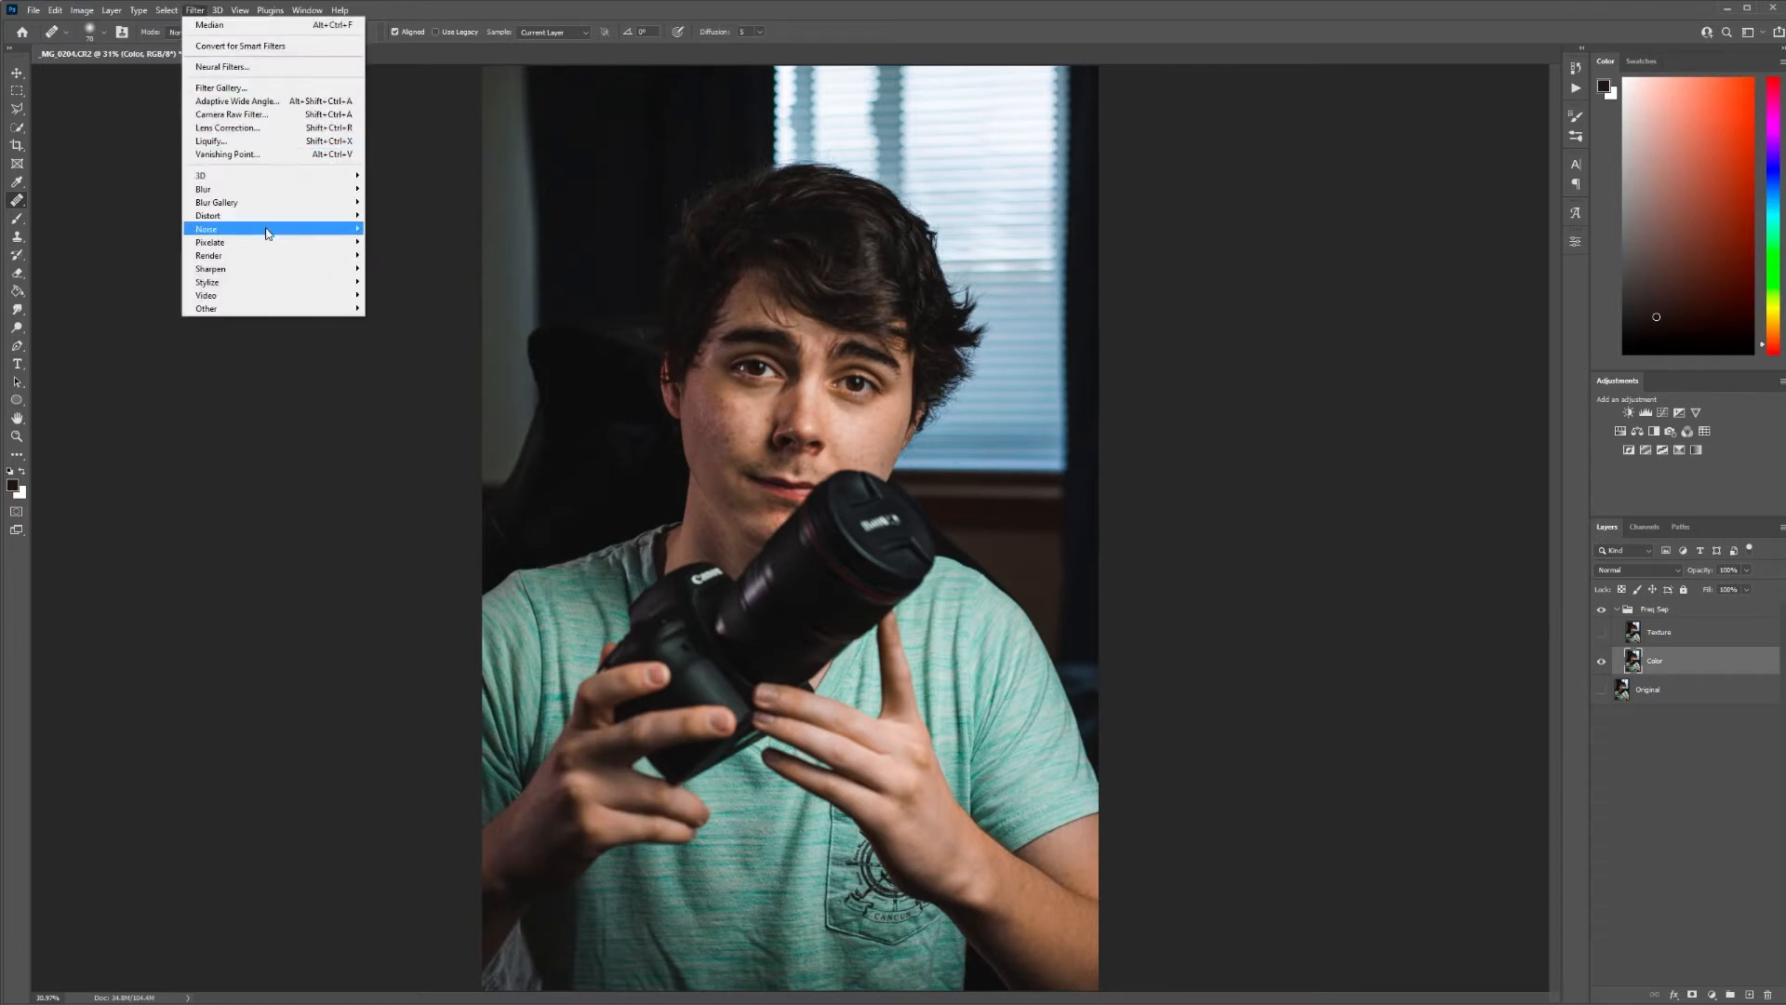
pyautogui.moveTo(267, 233)
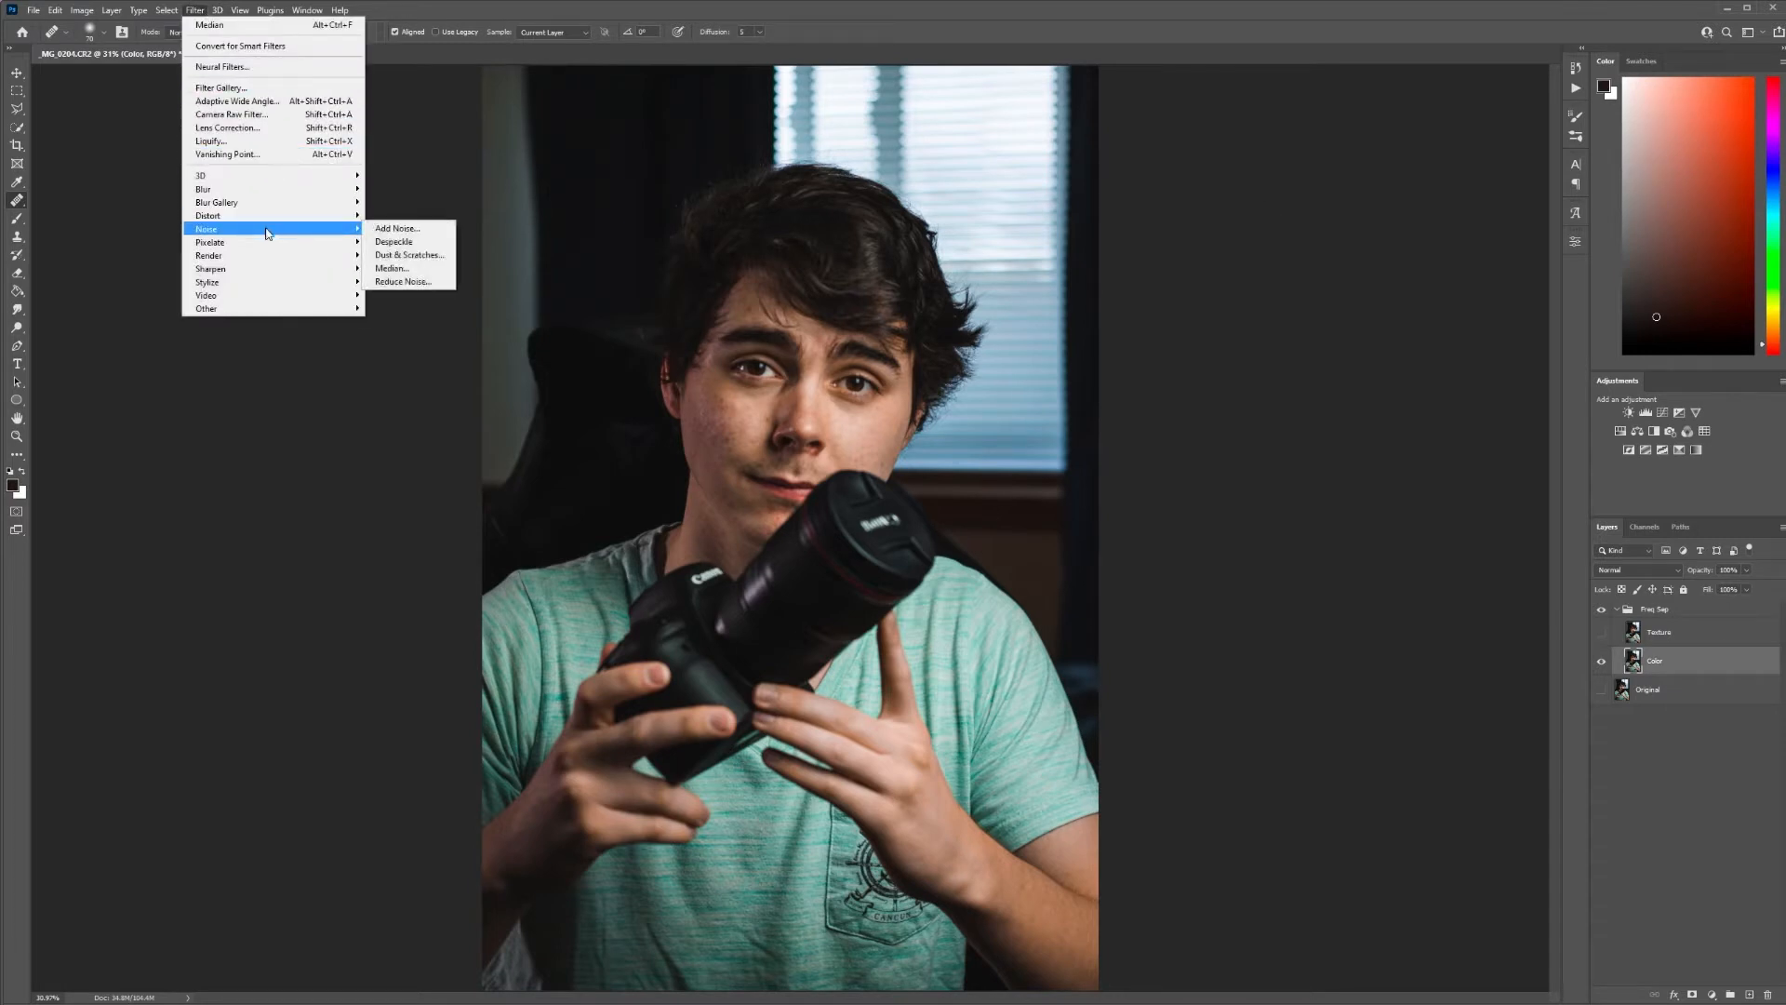
pyautogui.click(404, 269)
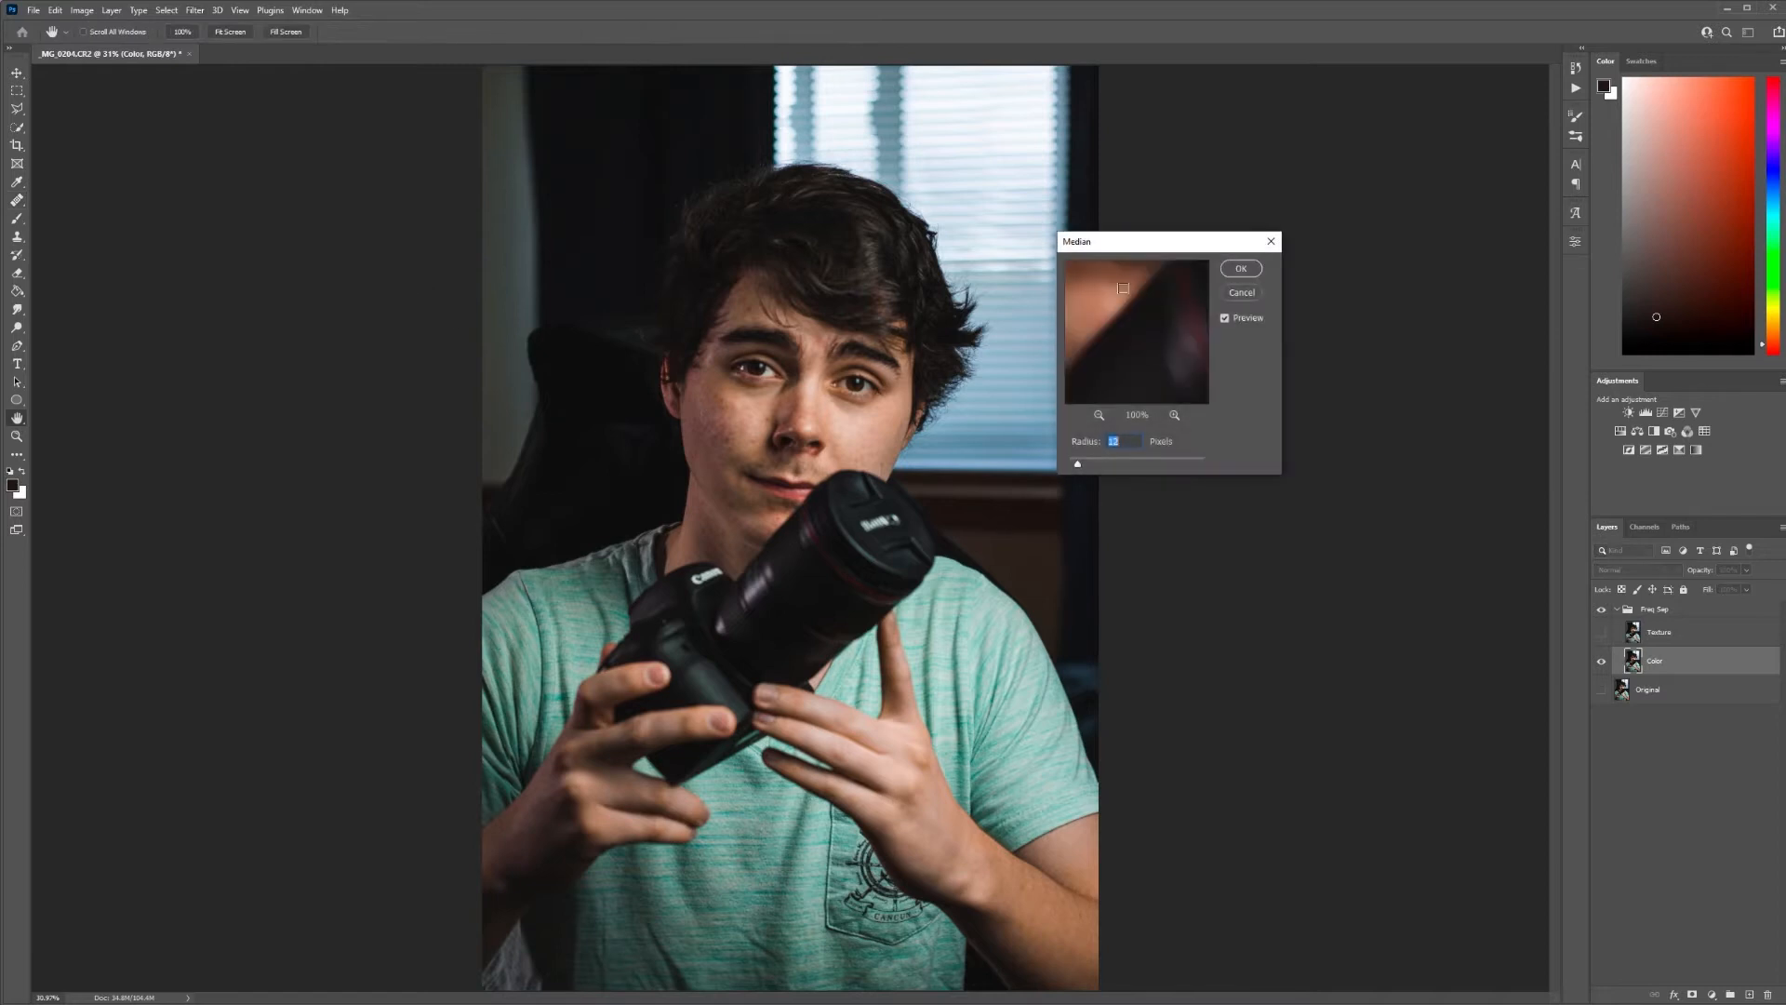
pyautogui.moveTo(1120, 374); pyautogui.dragTo(1126, 455)
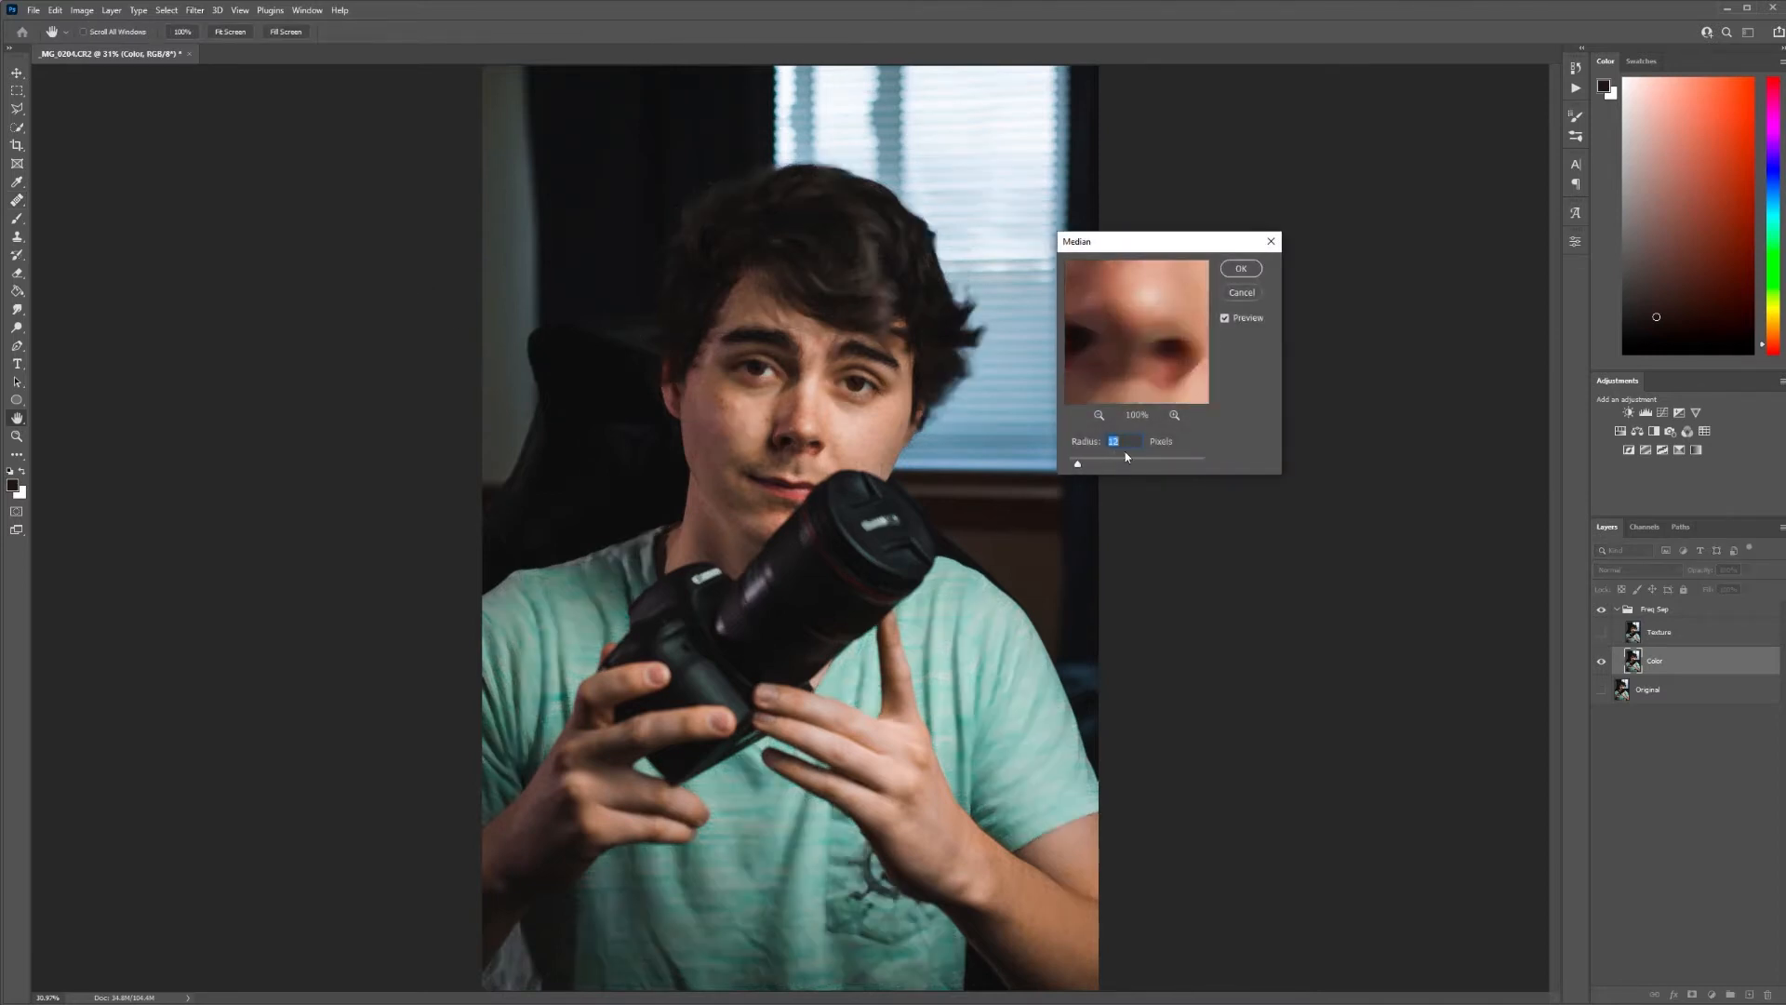
pyautogui.moveTo(1155, 324); pyautogui.dragTo(1041, 407)
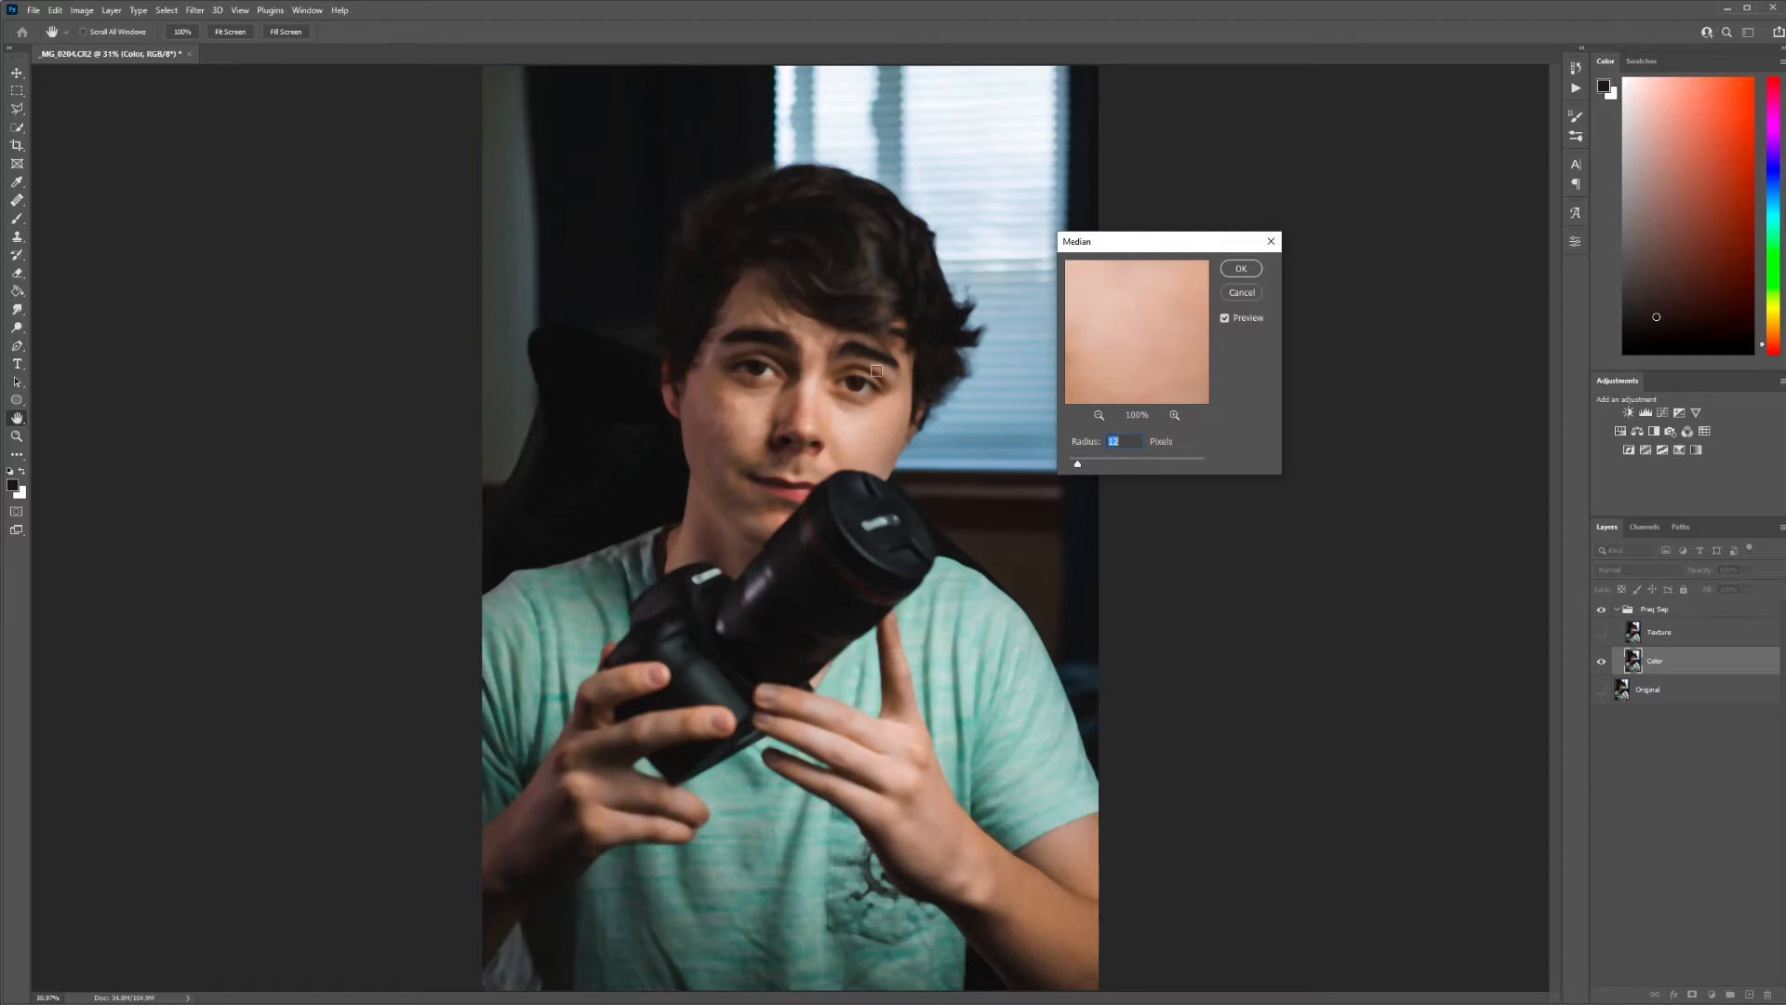
pyautogui.click(894, 460)
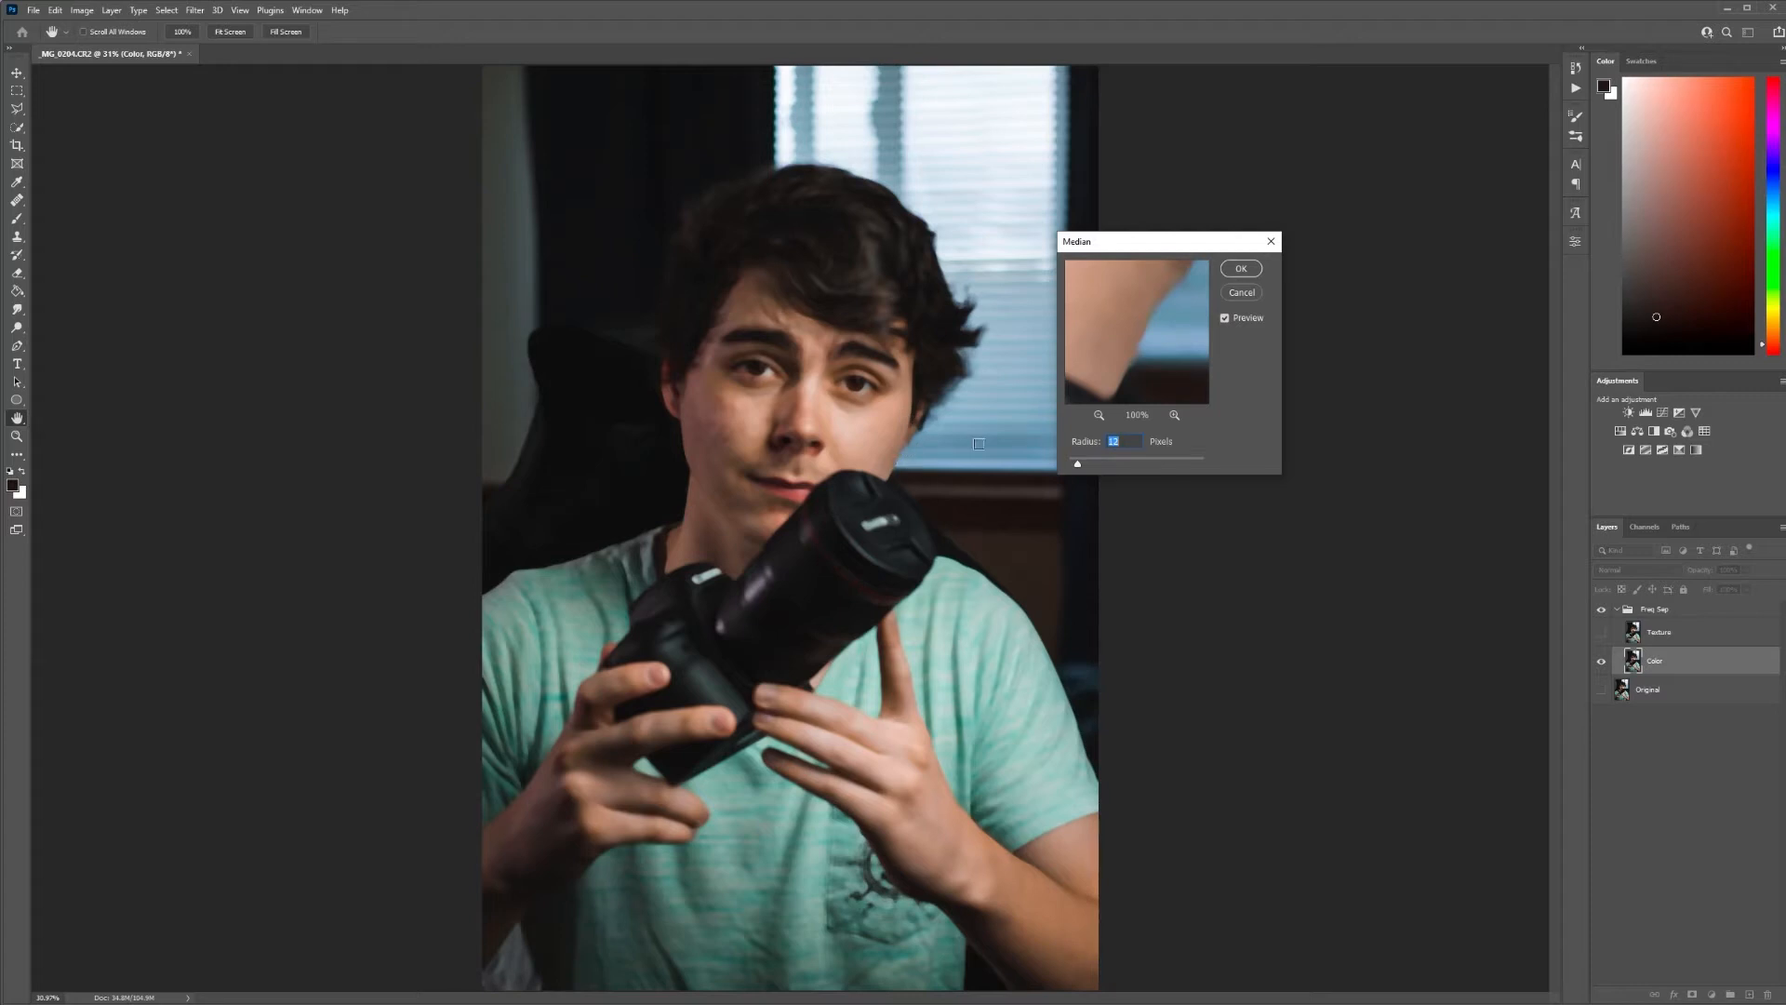
pyautogui.moveTo(1128, 310)
pyautogui.mouseDown()
pyautogui.moveTo(1116, 387)
pyautogui.moveTo(1135, 307)
pyautogui.mouseUp()
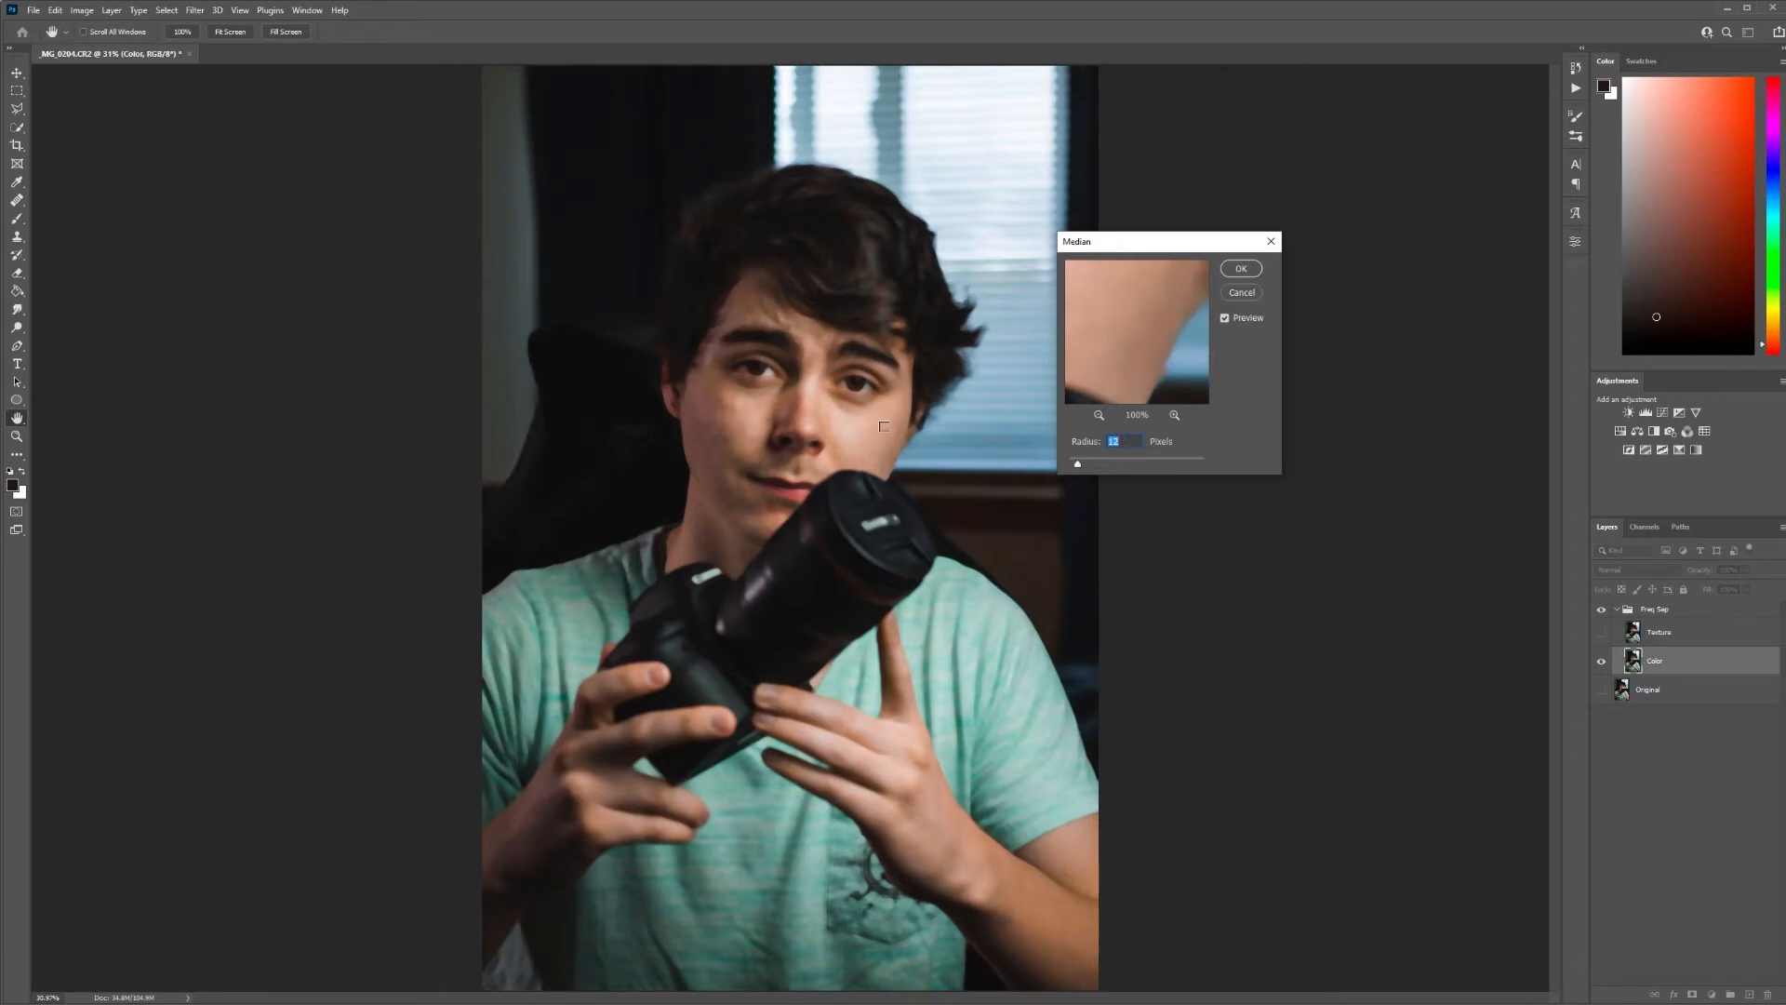
pyautogui.moveTo(1140, 247); pyautogui.dragTo(1222, 244)
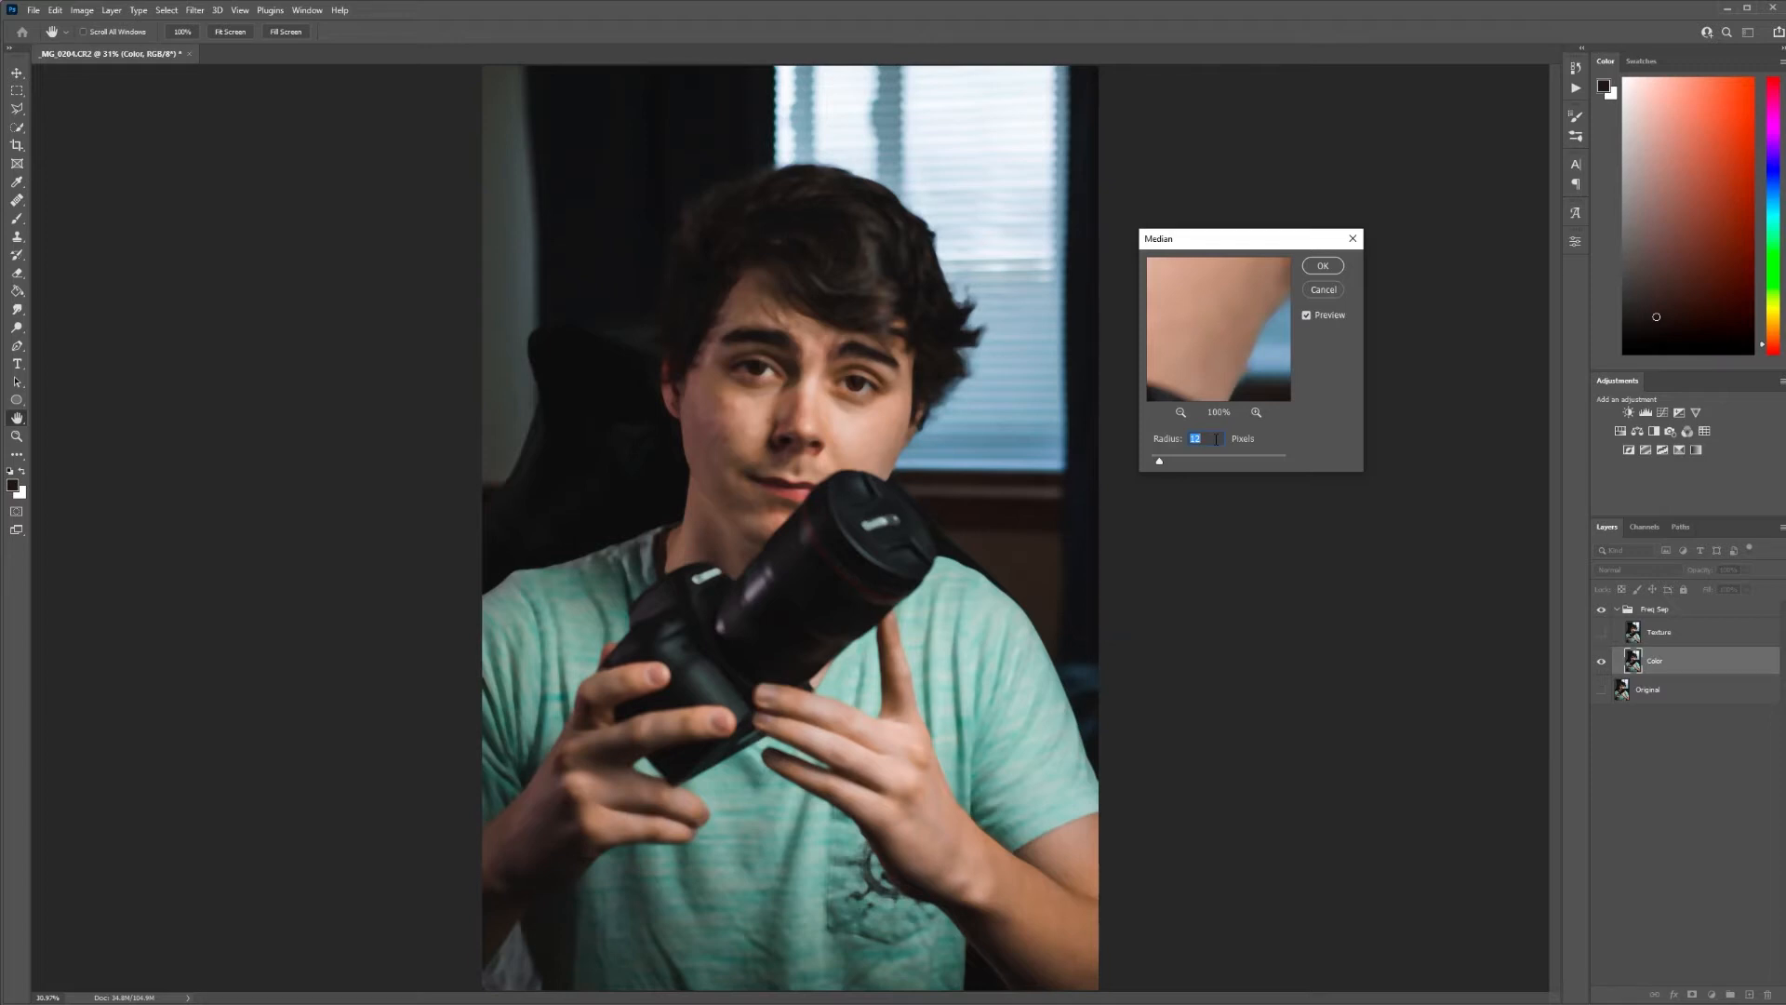
pyautogui.moveTo(1214, 281); pyautogui.dragTo(1252, 323)
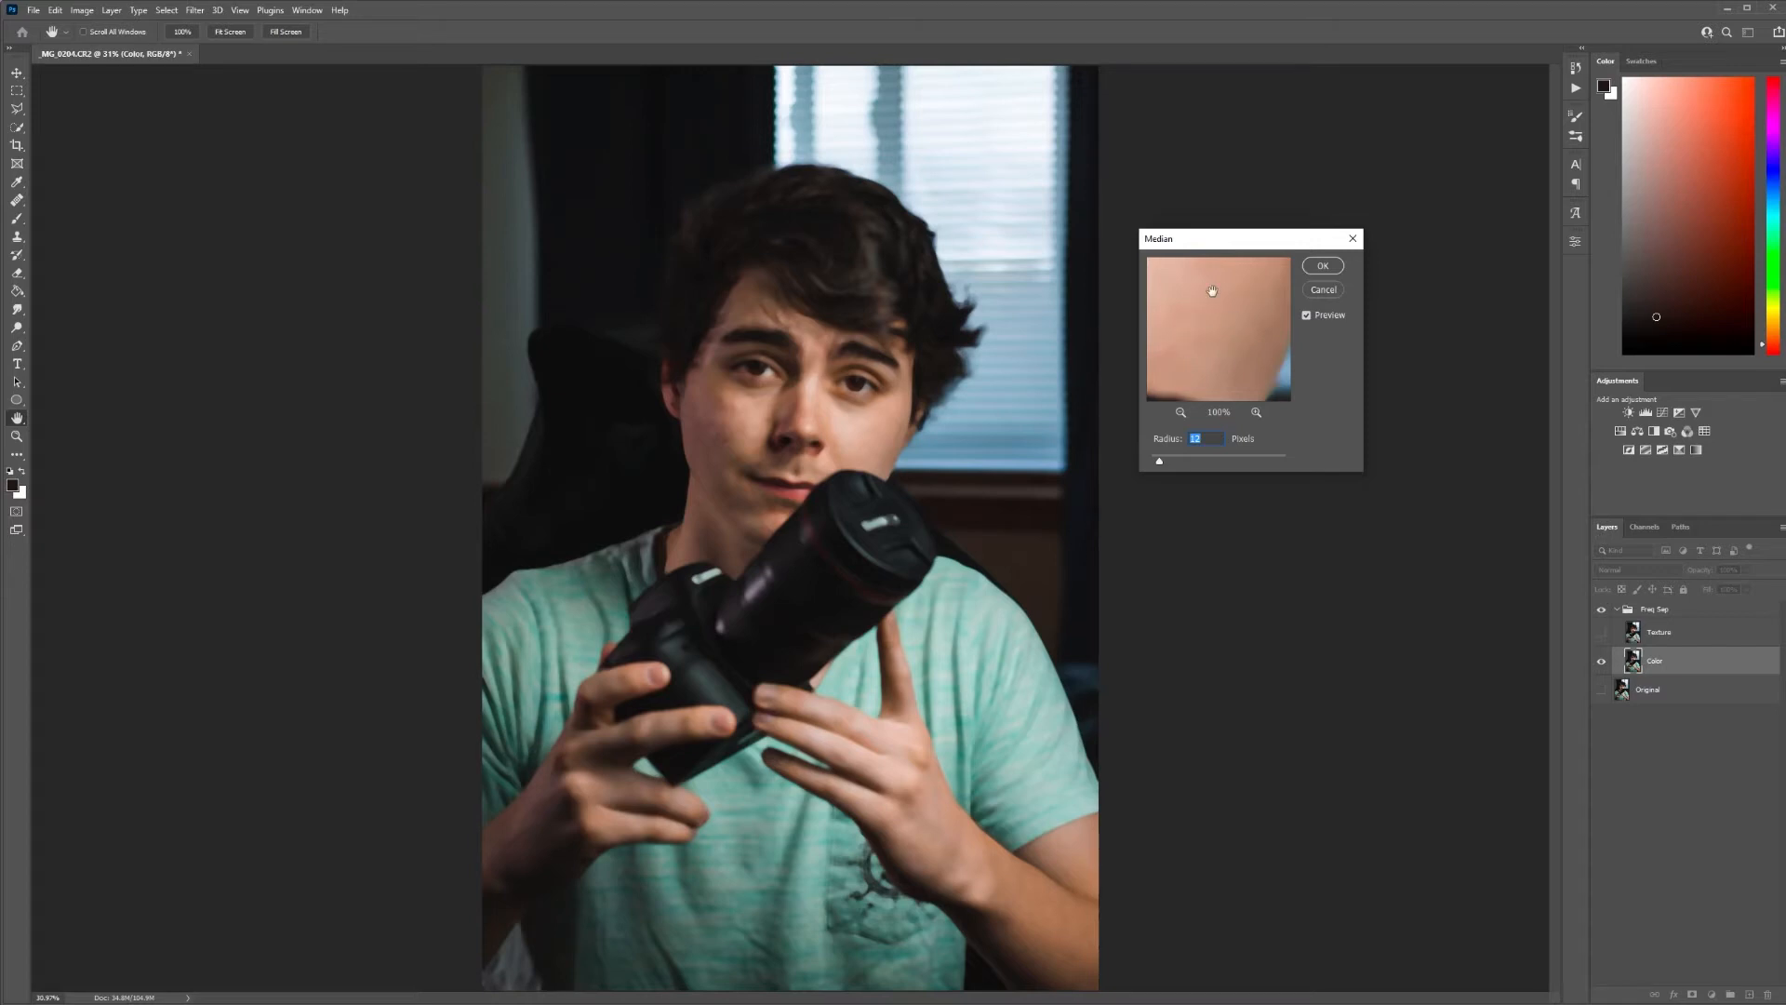
pyautogui.moveTo(1208, 321); pyautogui.dragTo(1247, 404)
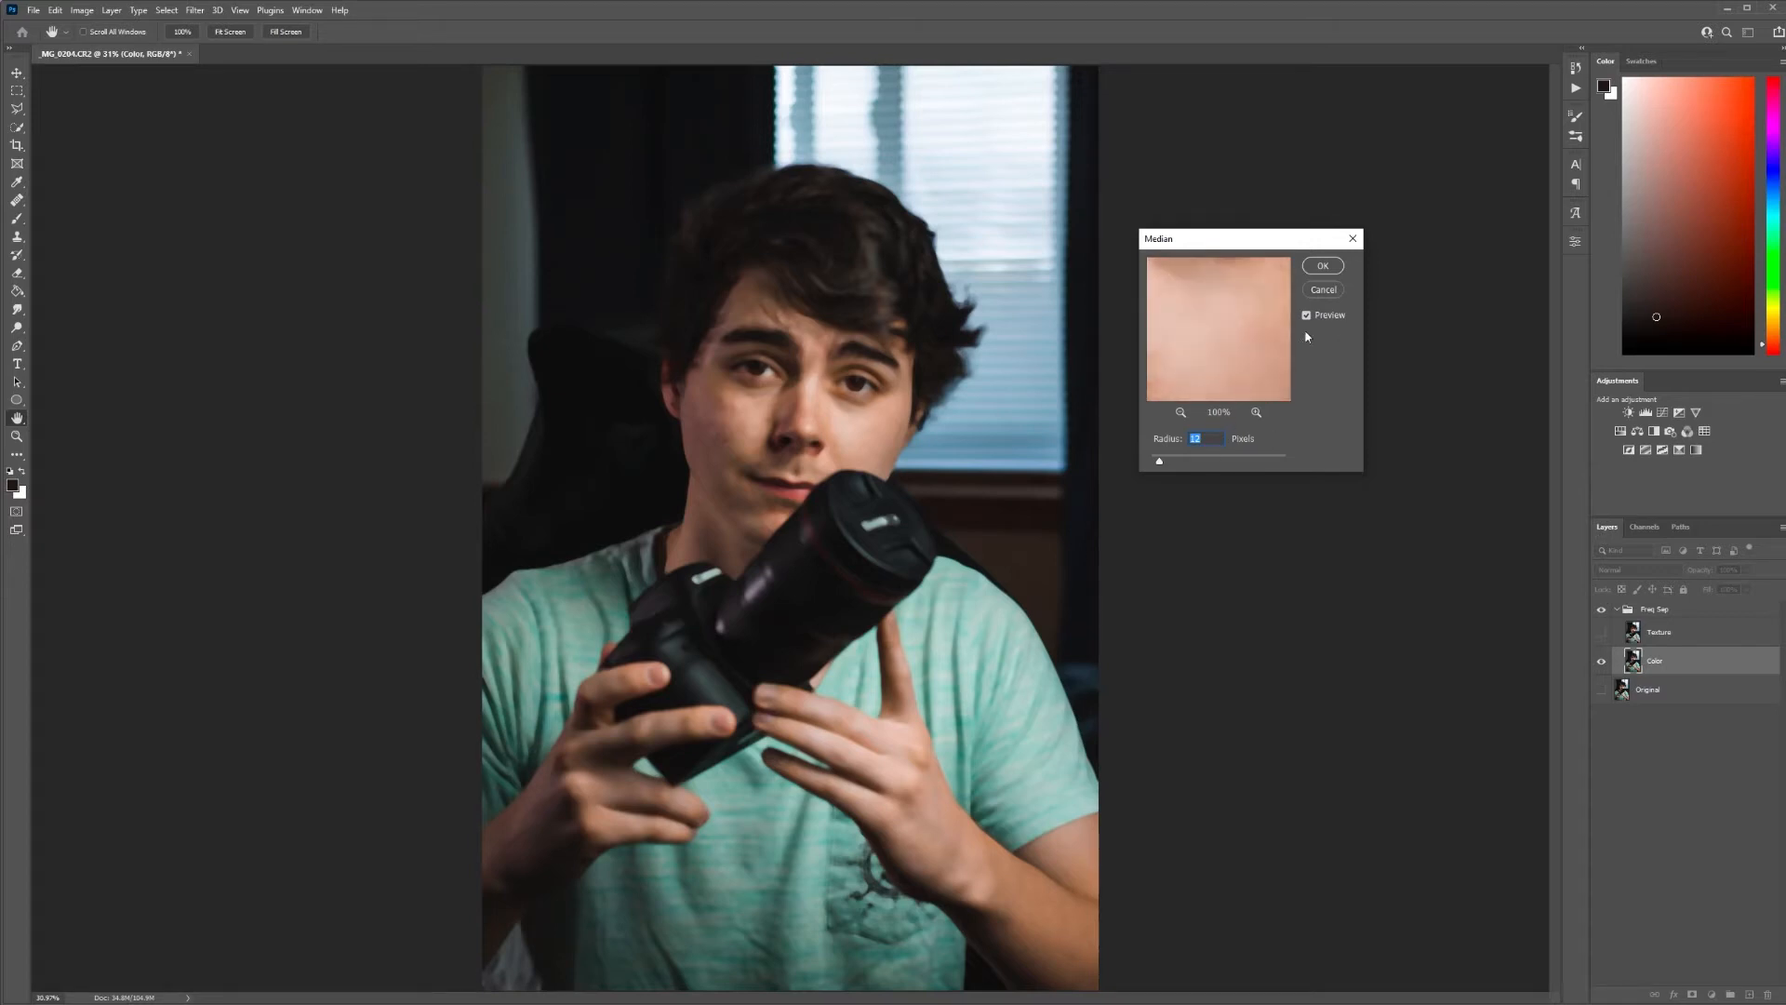
pyautogui.click(1322, 266)
pyautogui.press('j')
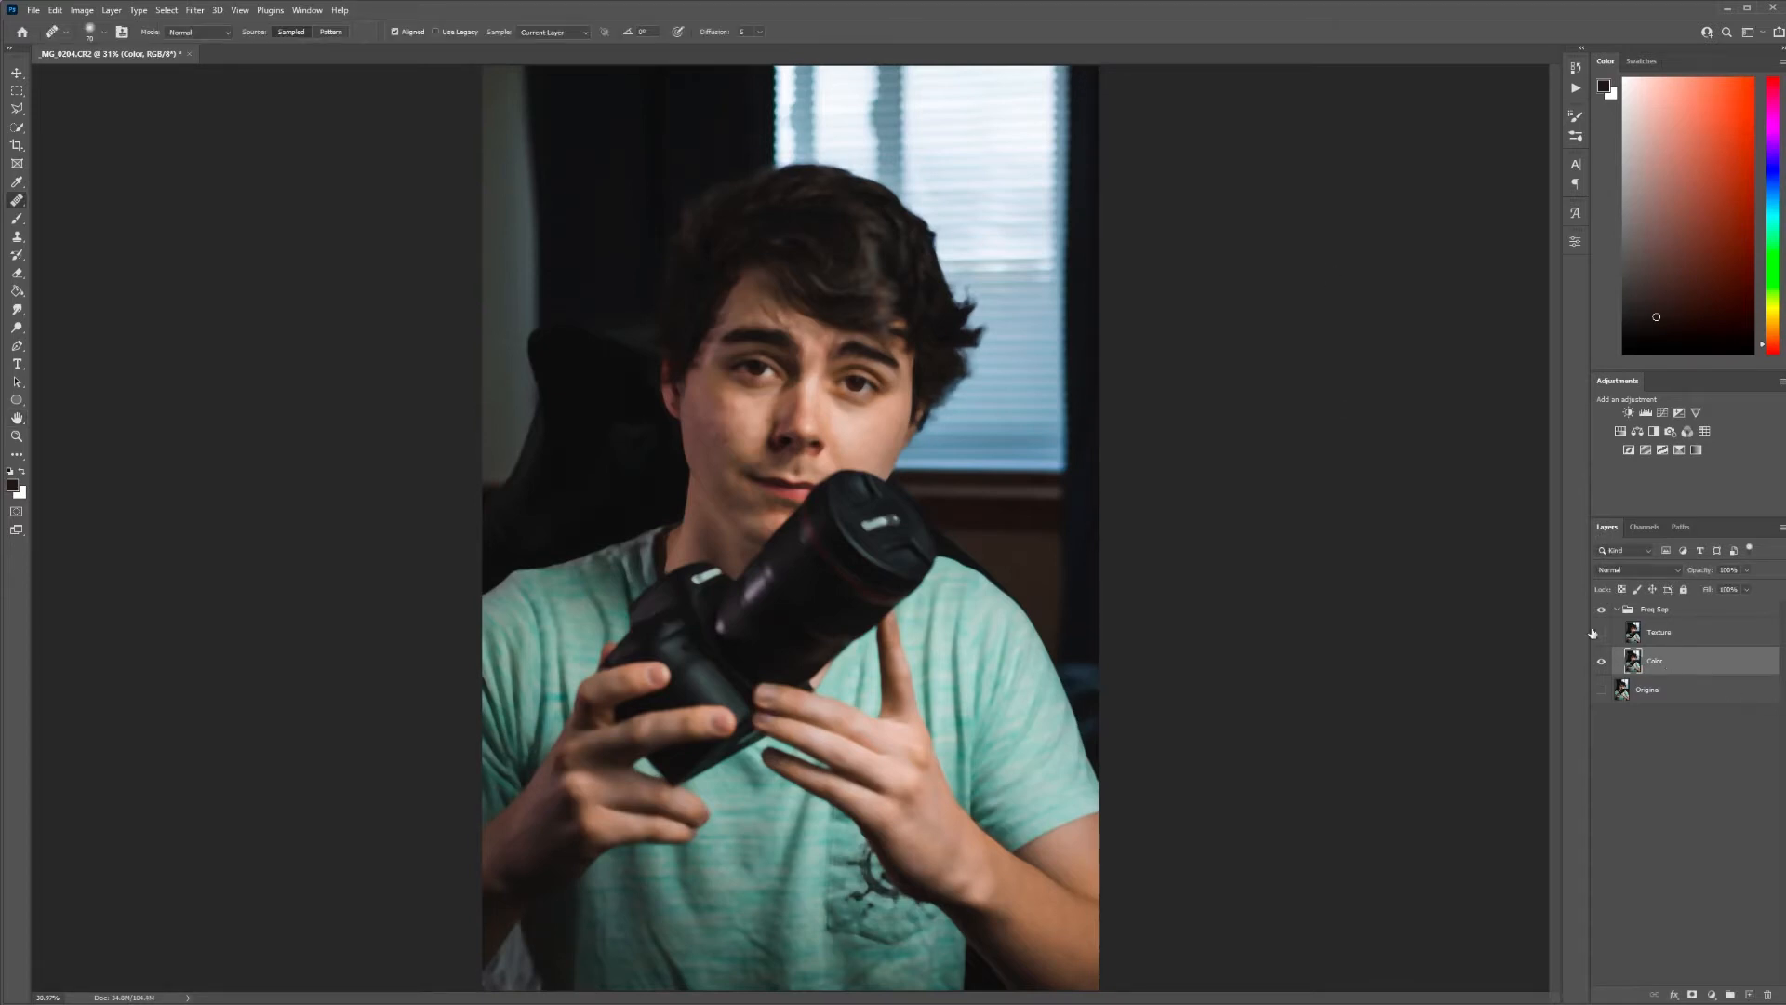
# - Select the Texture layer and make it visible
pyautogui.click(1660, 635)
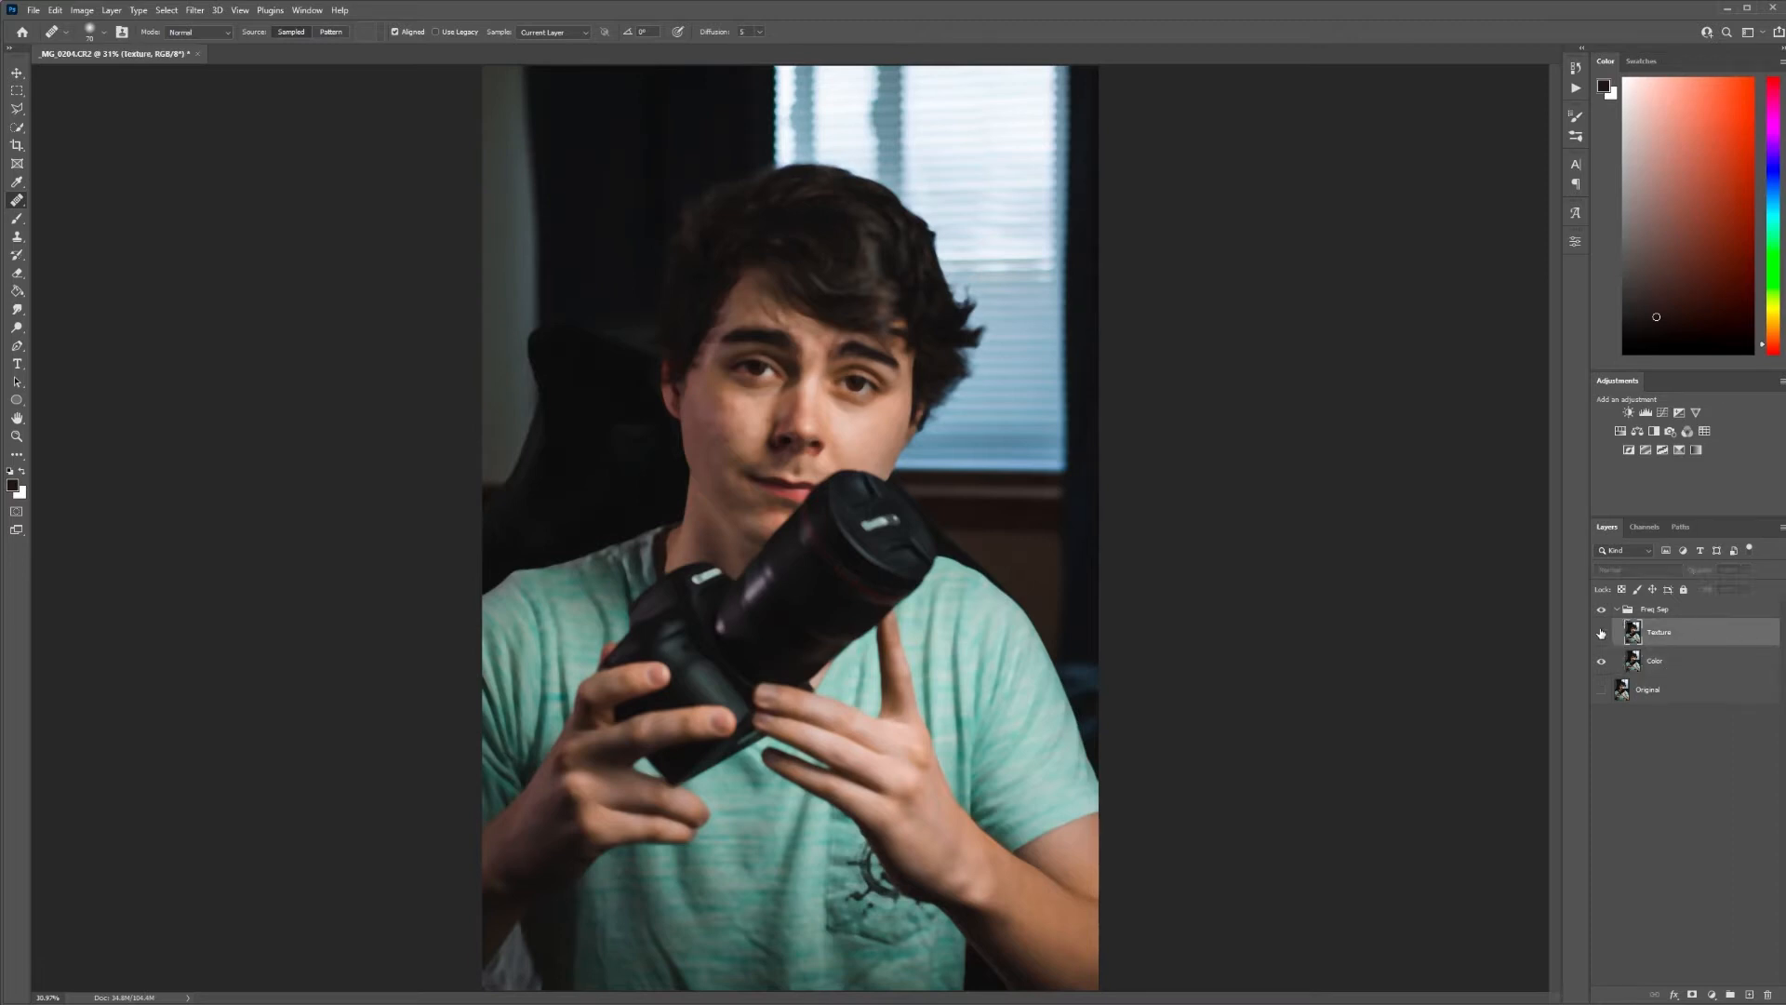
pyautogui.click(1601, 634)
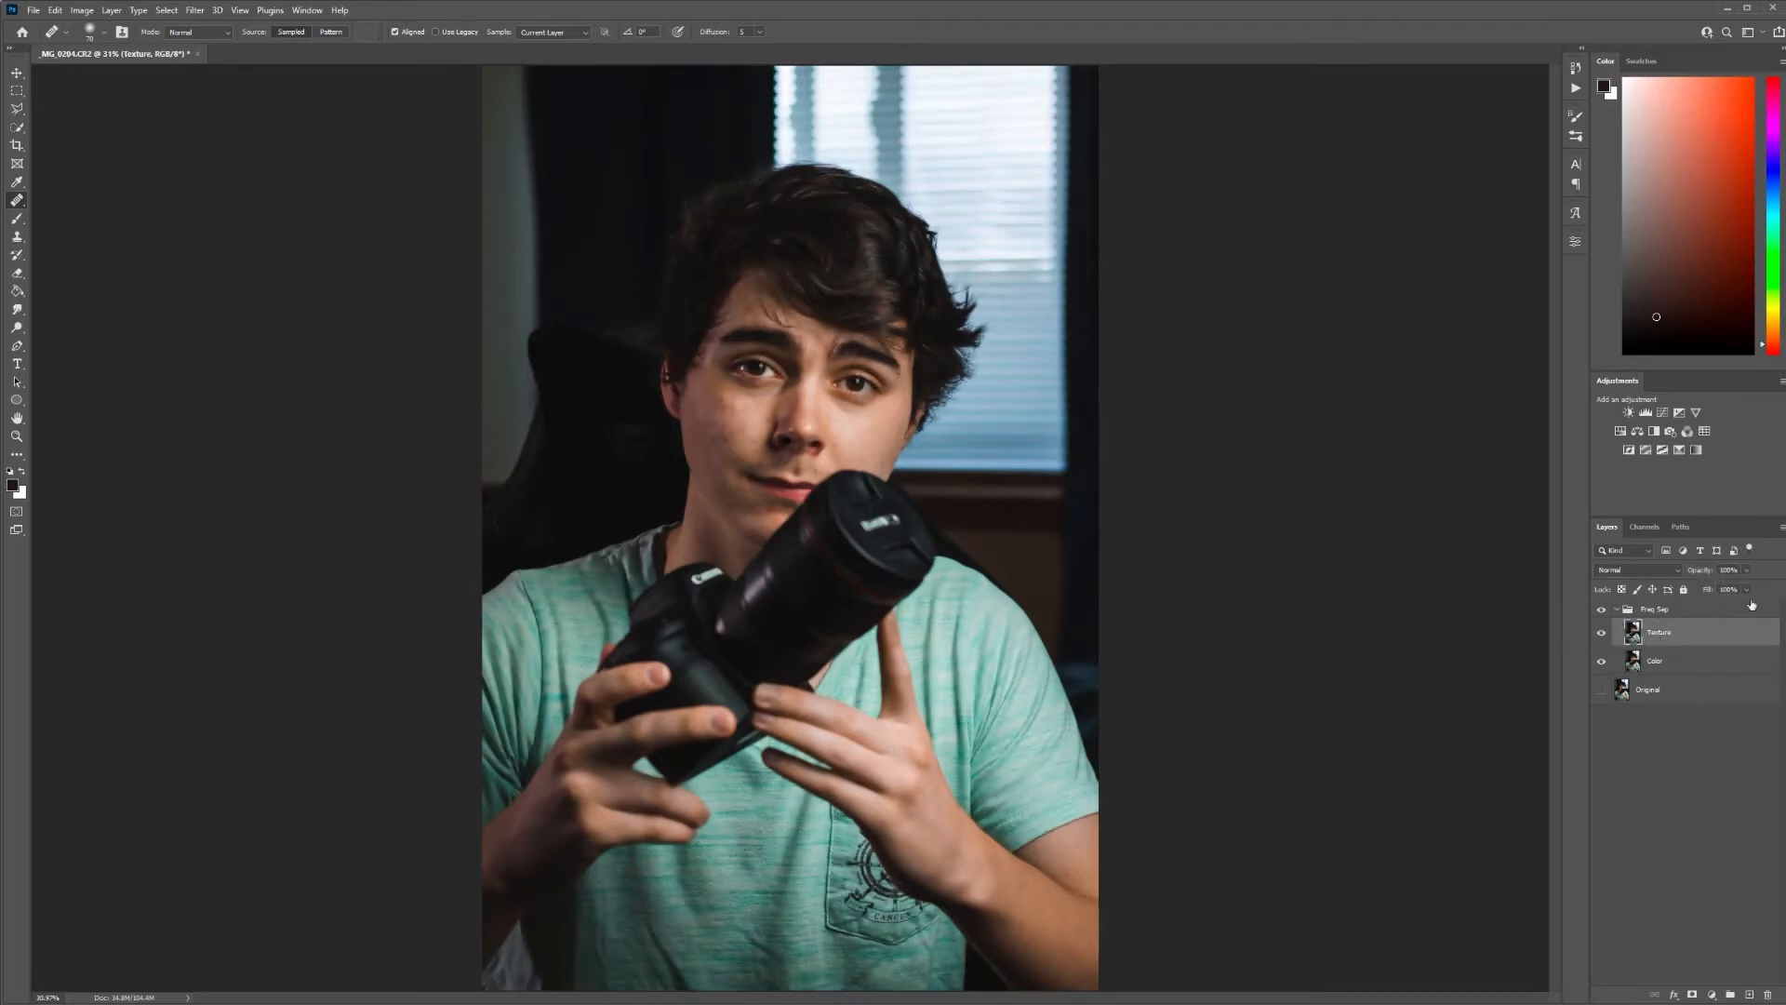
pyautogui.click(80, 13)
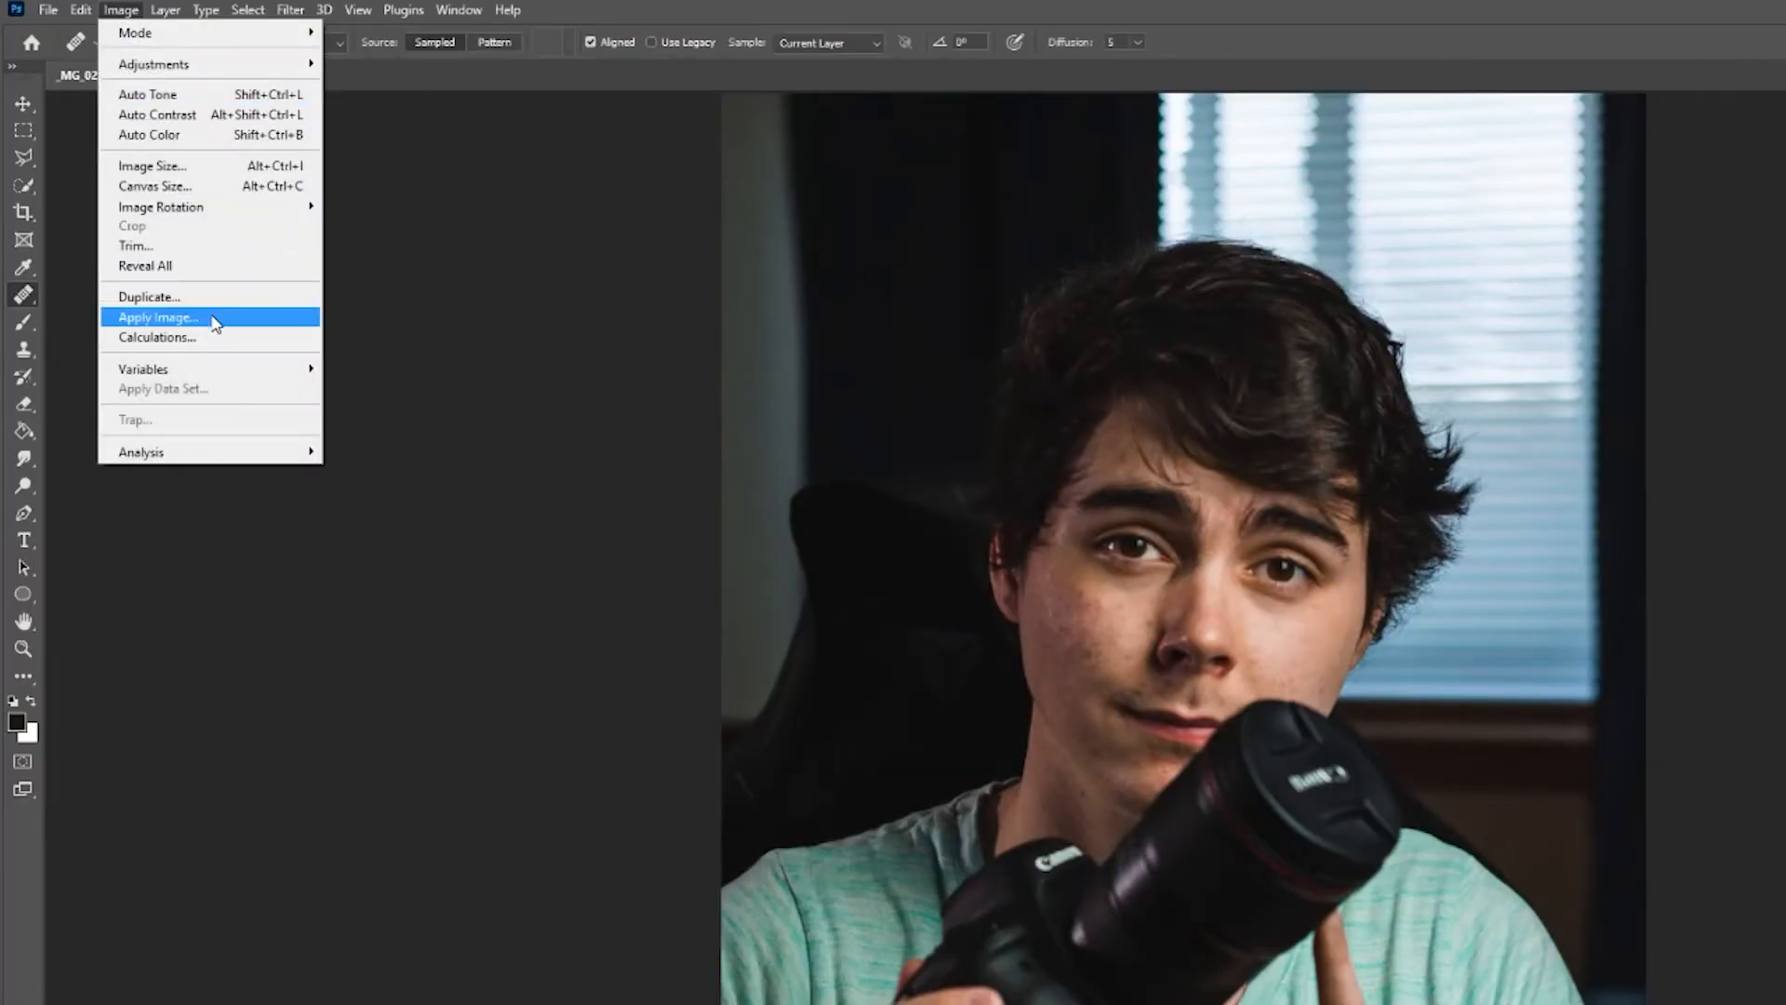
pyautogui.click(222, 318)
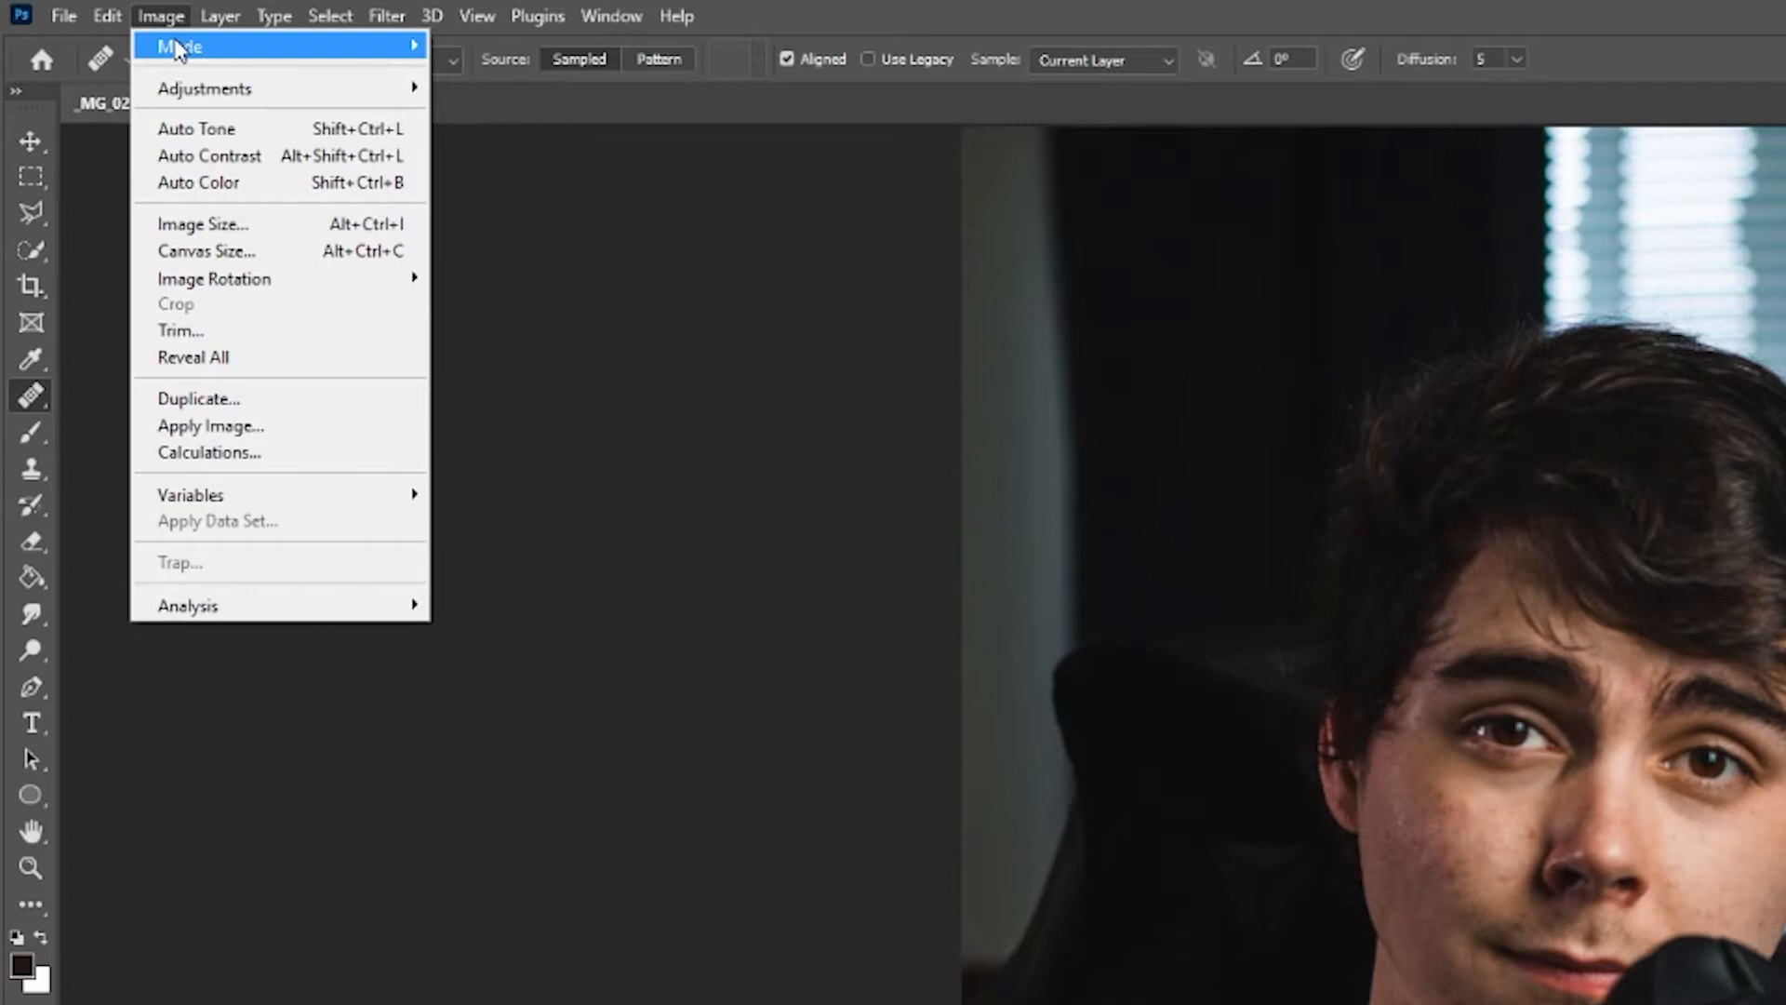
pyautogui.moveTo(209, 51)
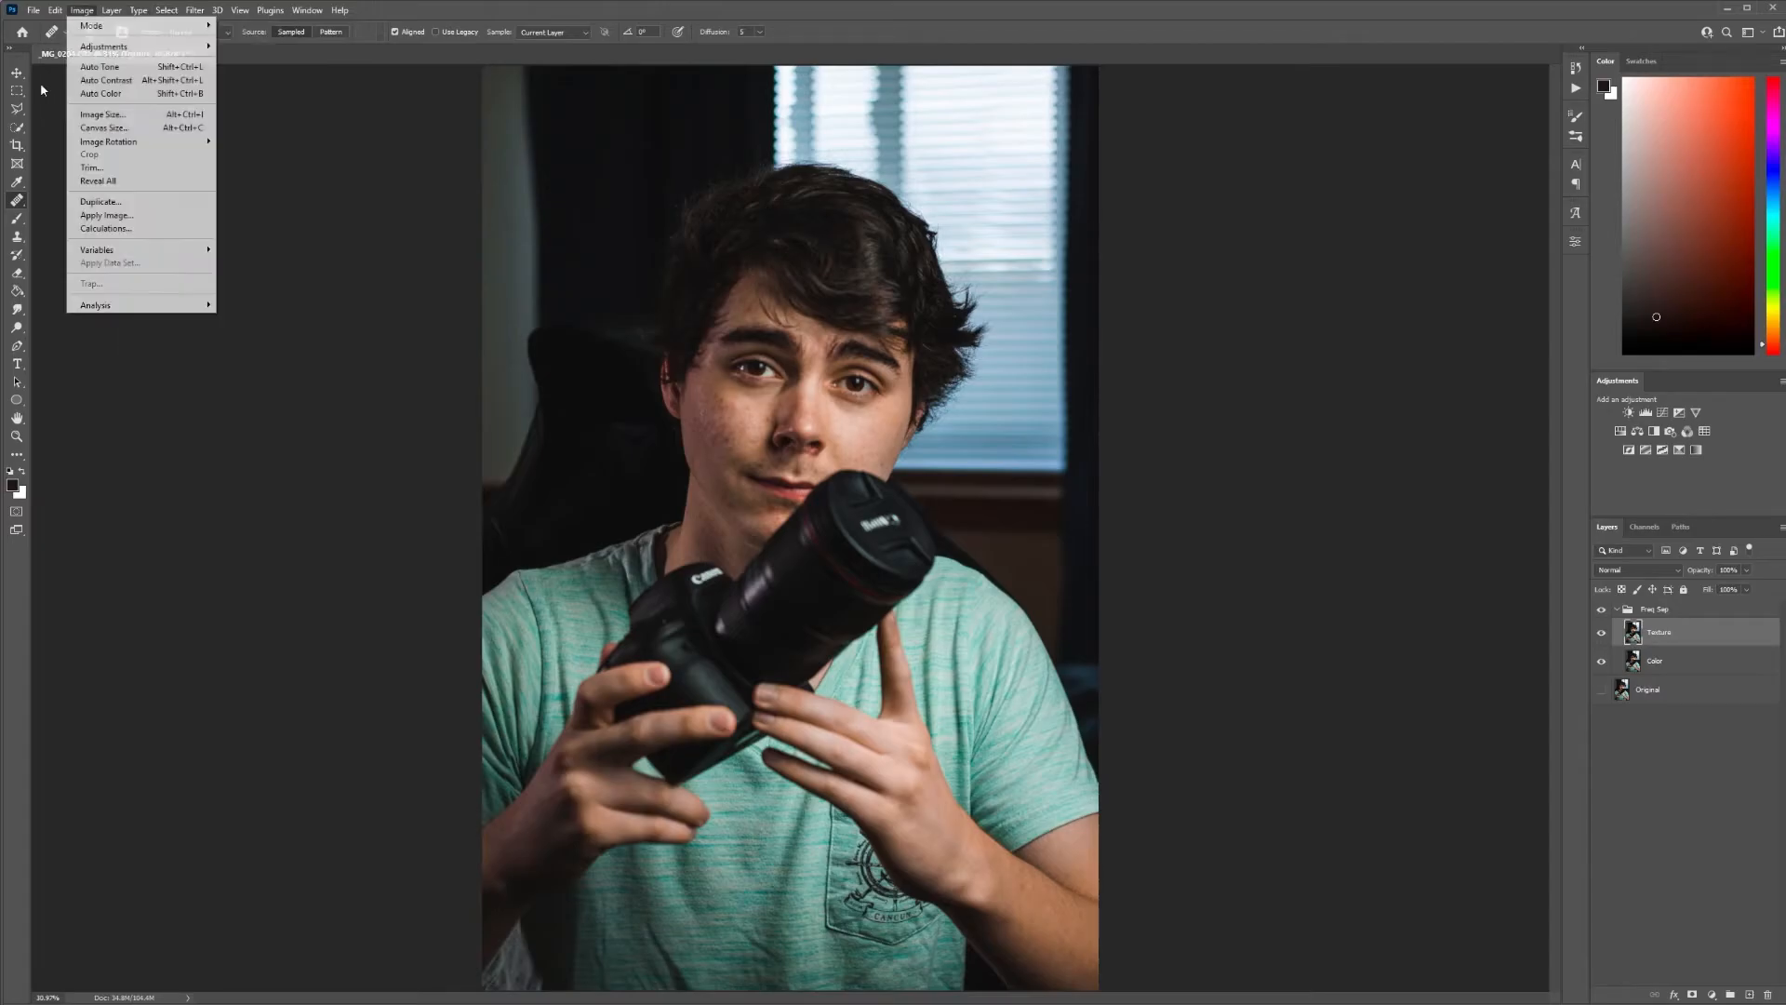
pyautogui.click(292, 165)
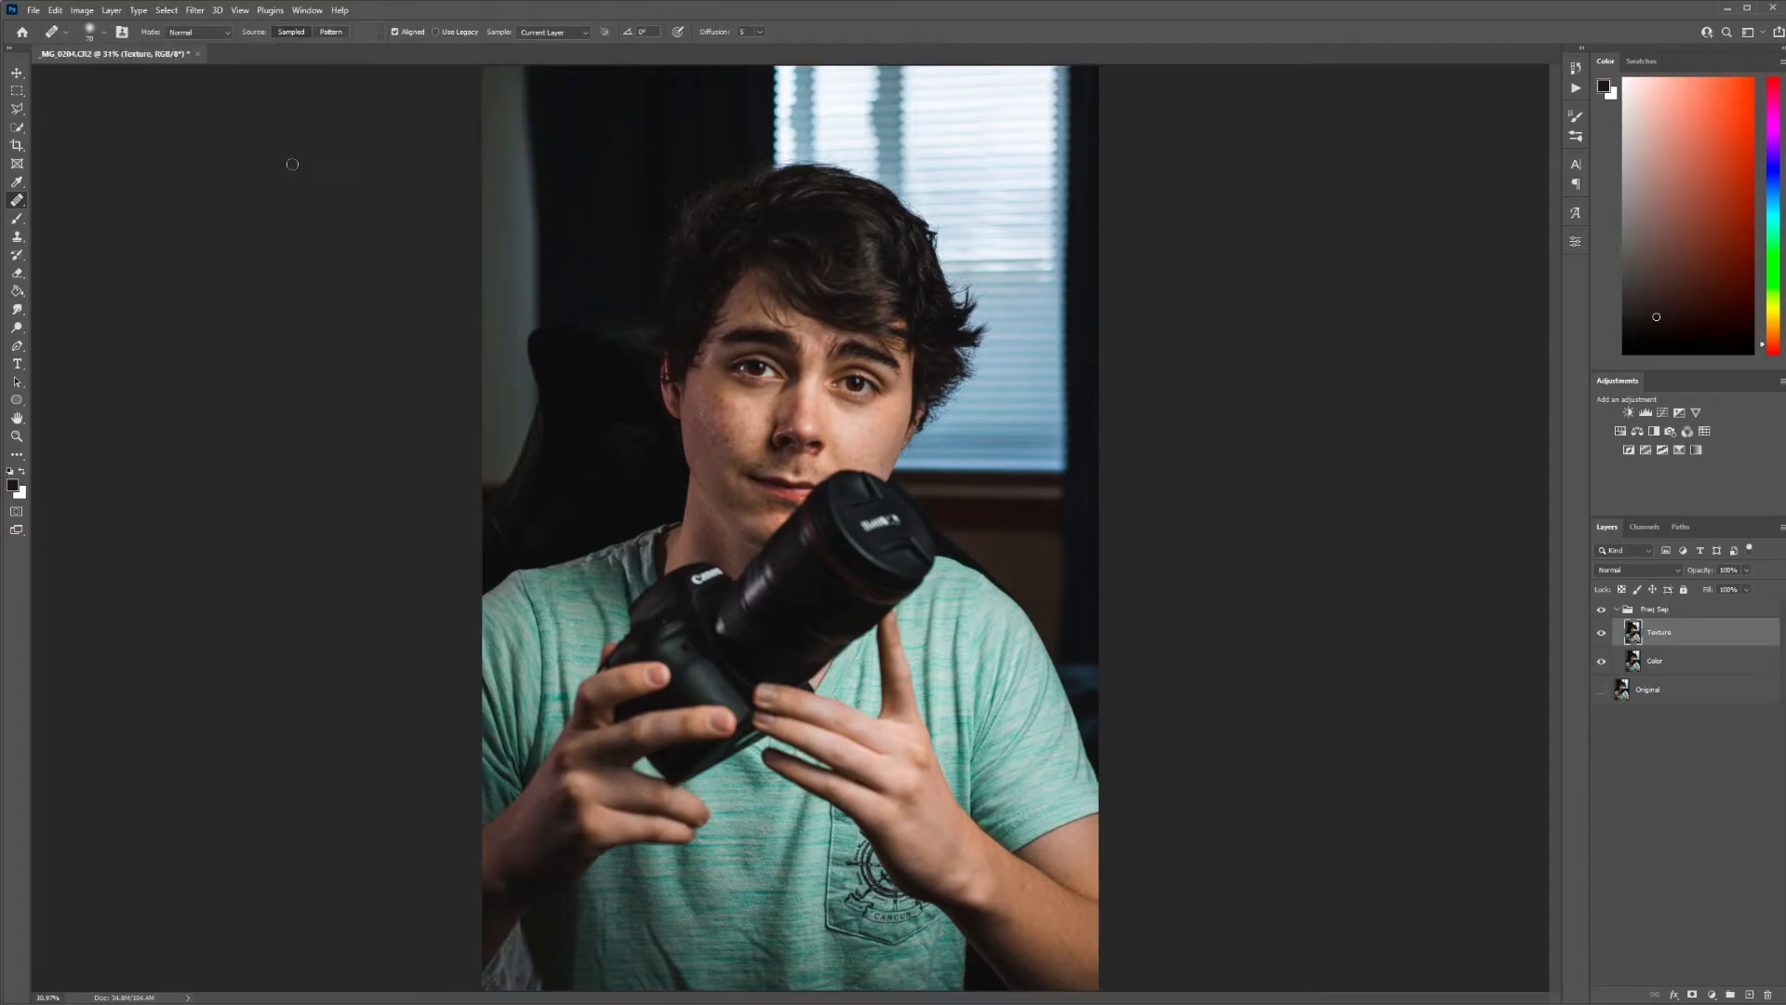
# - Run Apply Image on the Texture layer with source _MG_0204.CR2, layer Color, channel RGB, Subtract blending, scale 2 and offset 128
pyautogui.click(81, 11)
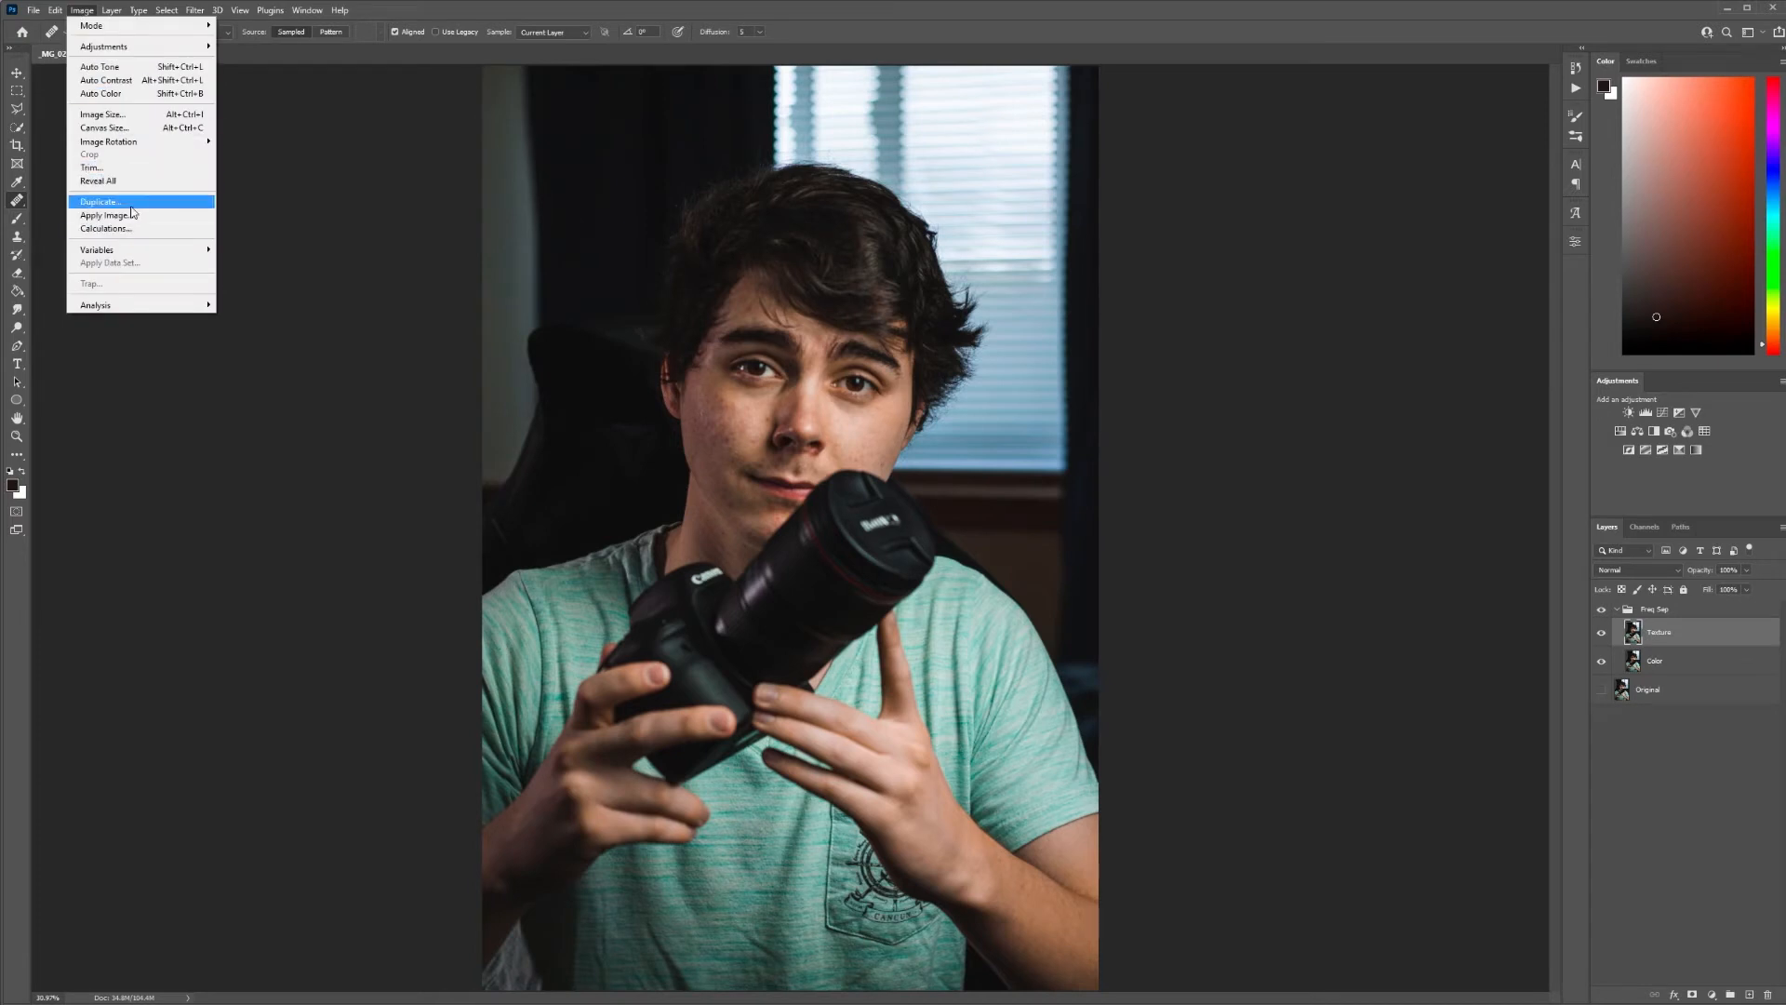
pyautogui.click(131, 215)
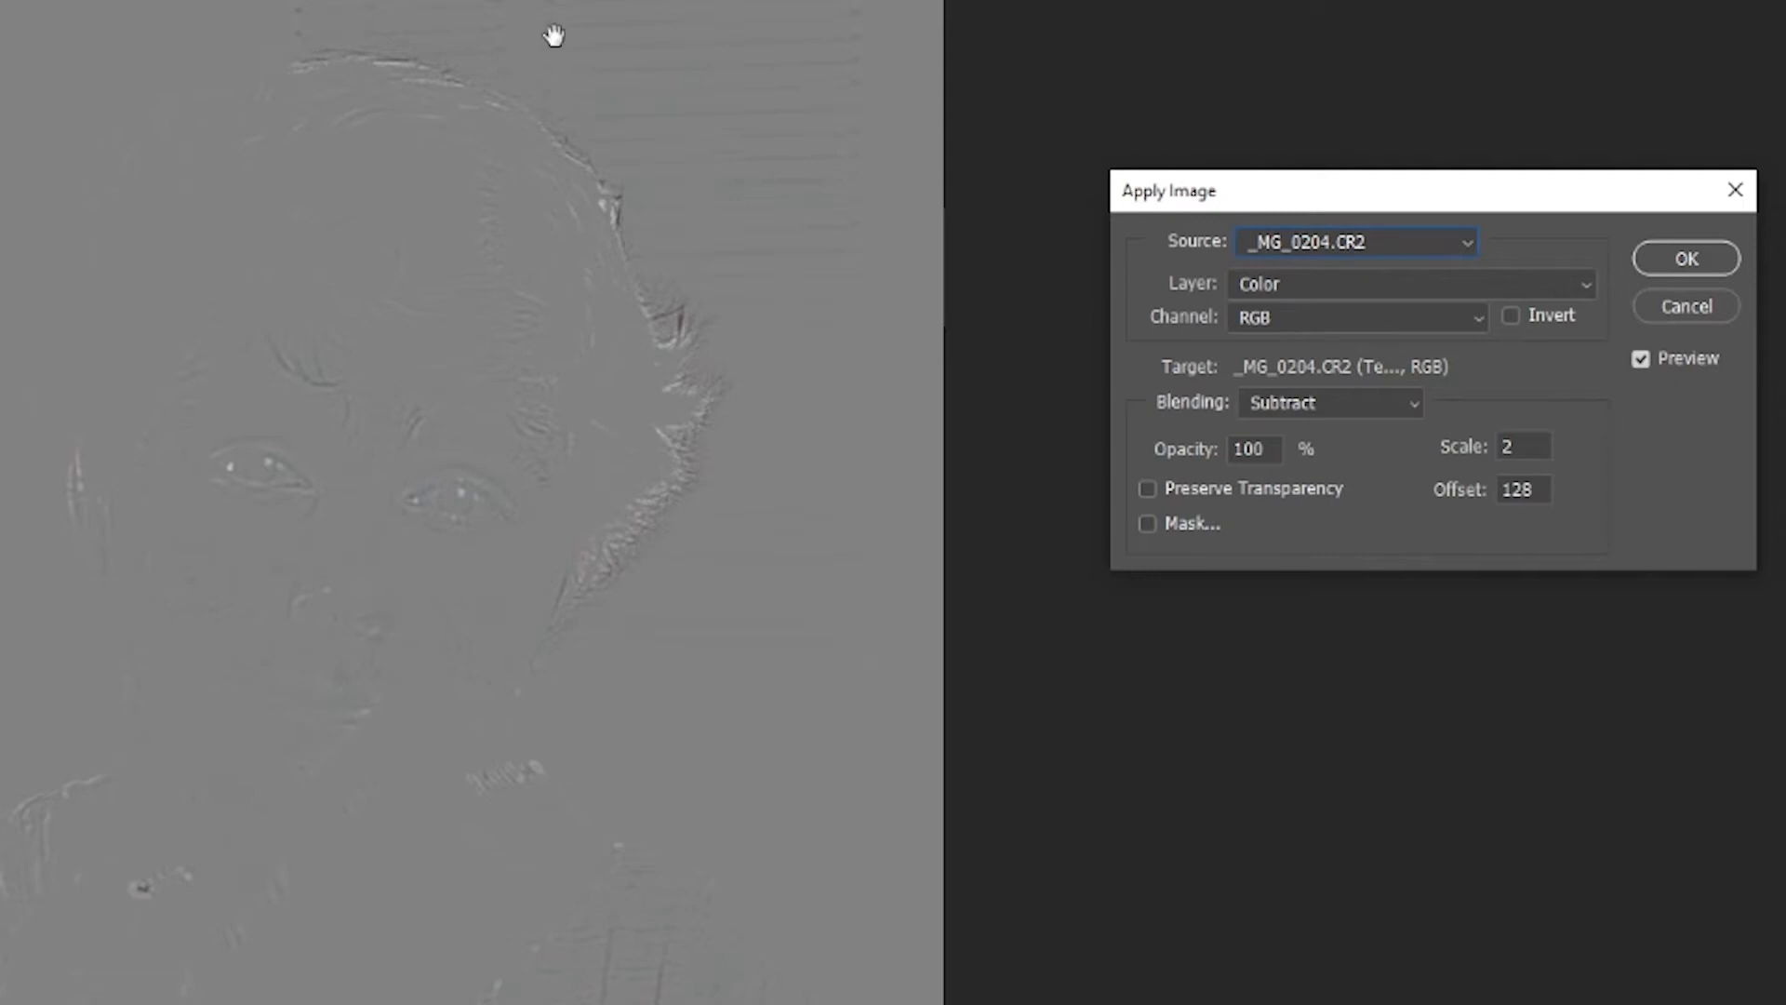
pyautogui.click(1419, 241)
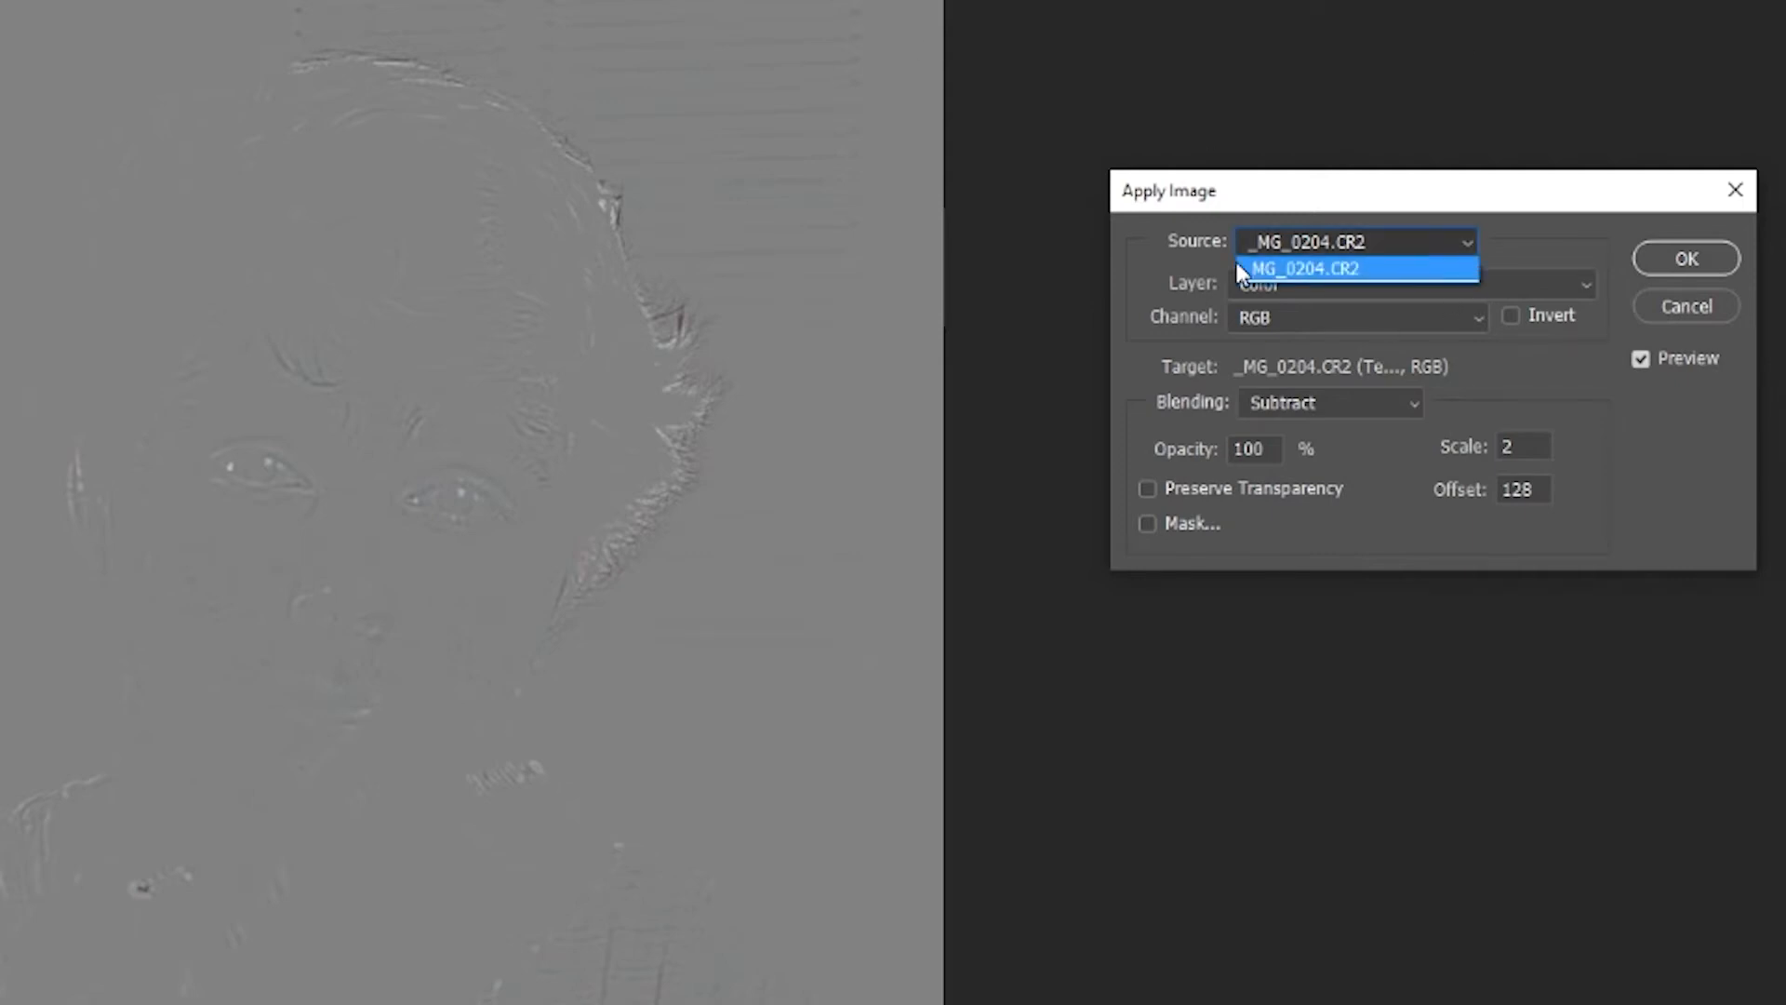
pyautogui.click(1241, 277)
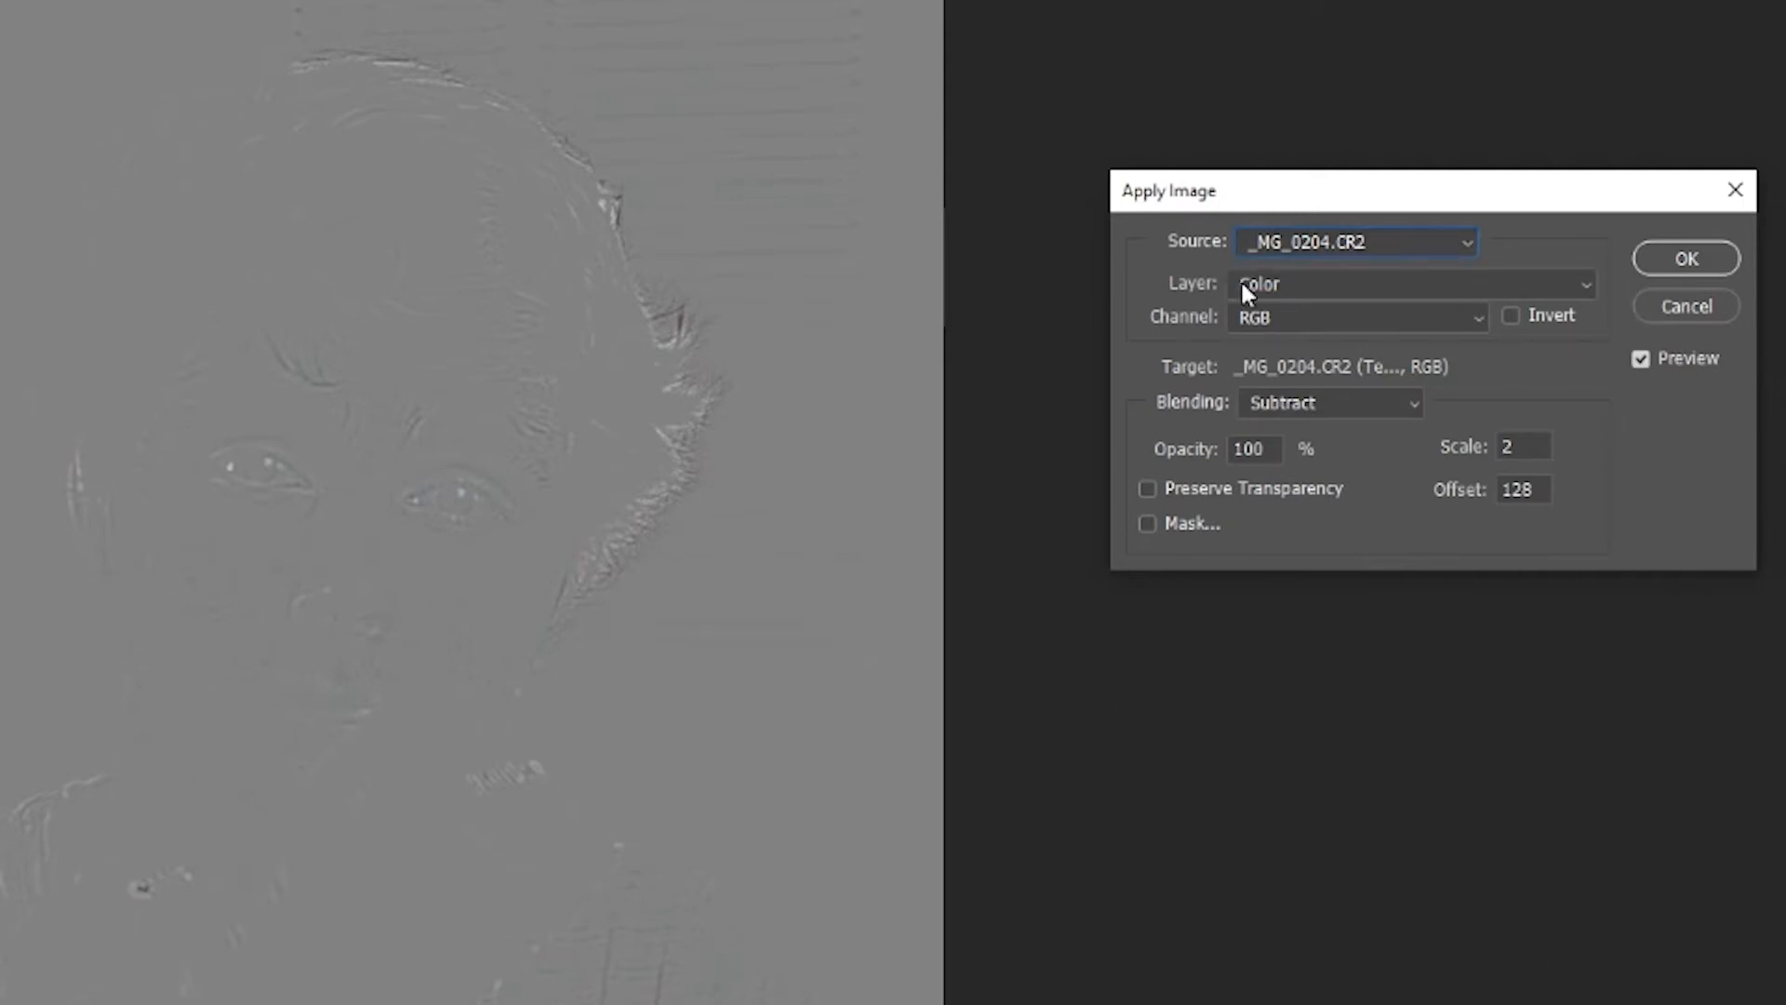
pyautogui.click(1300, 285)
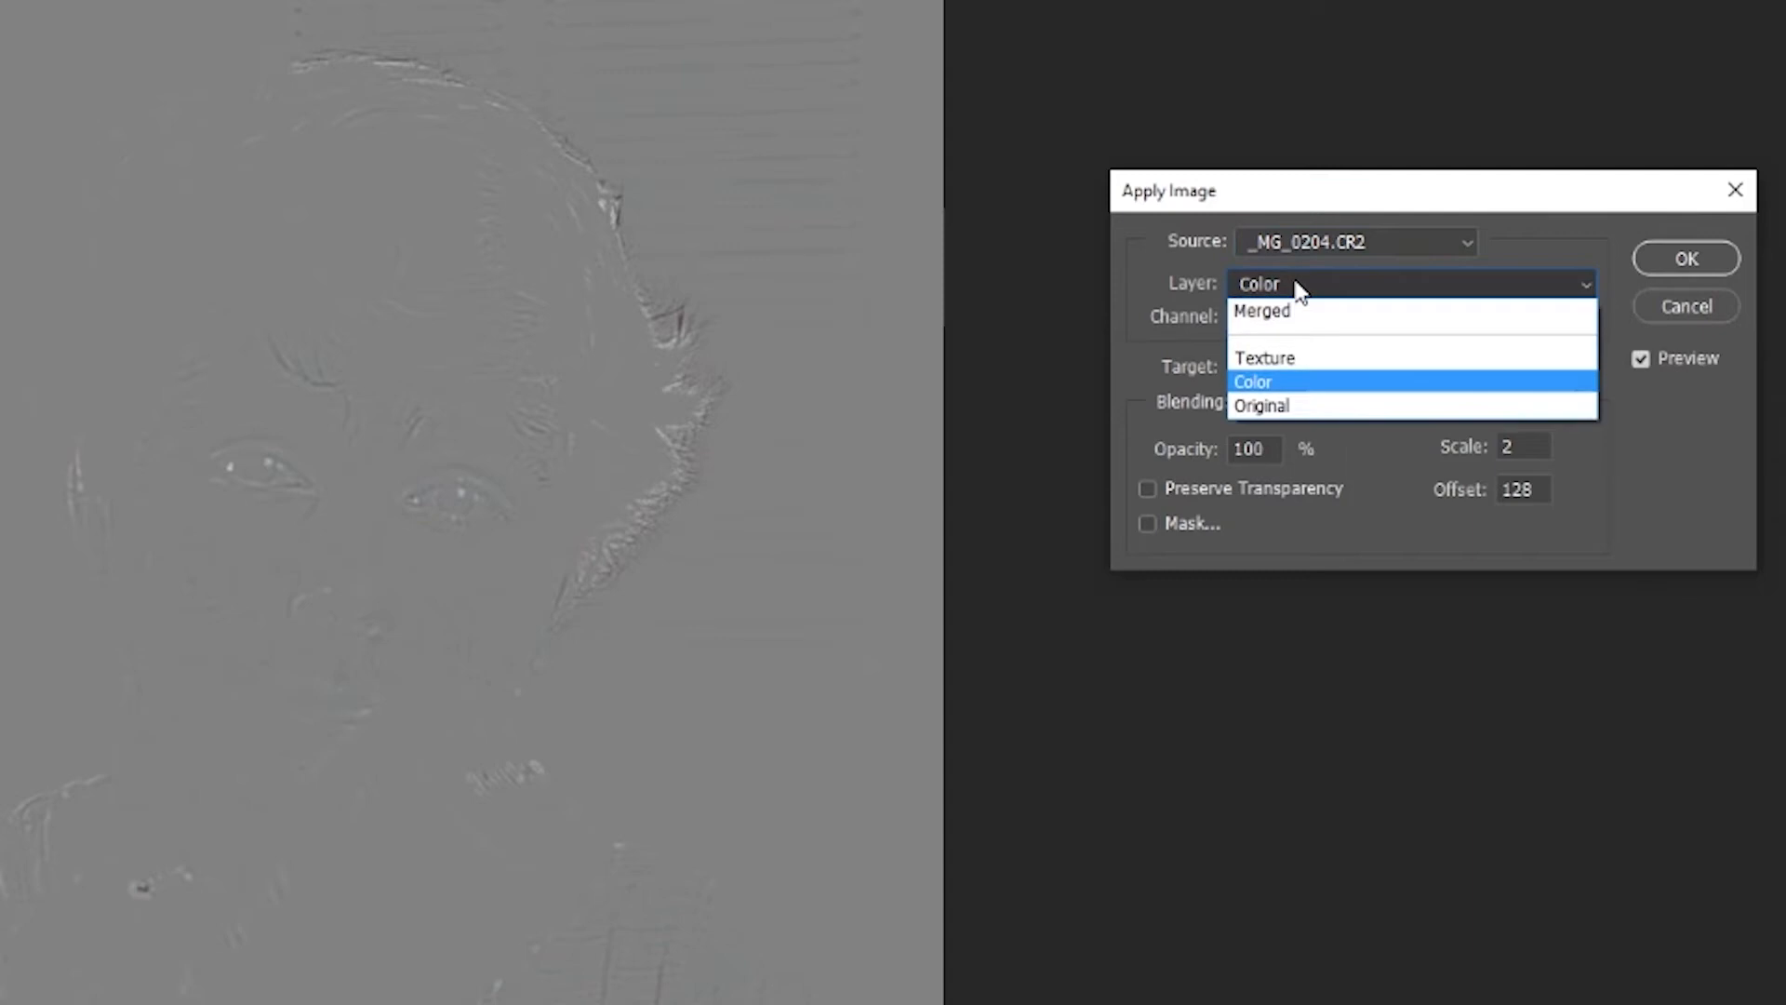
pyautogui.click(1248, 383)
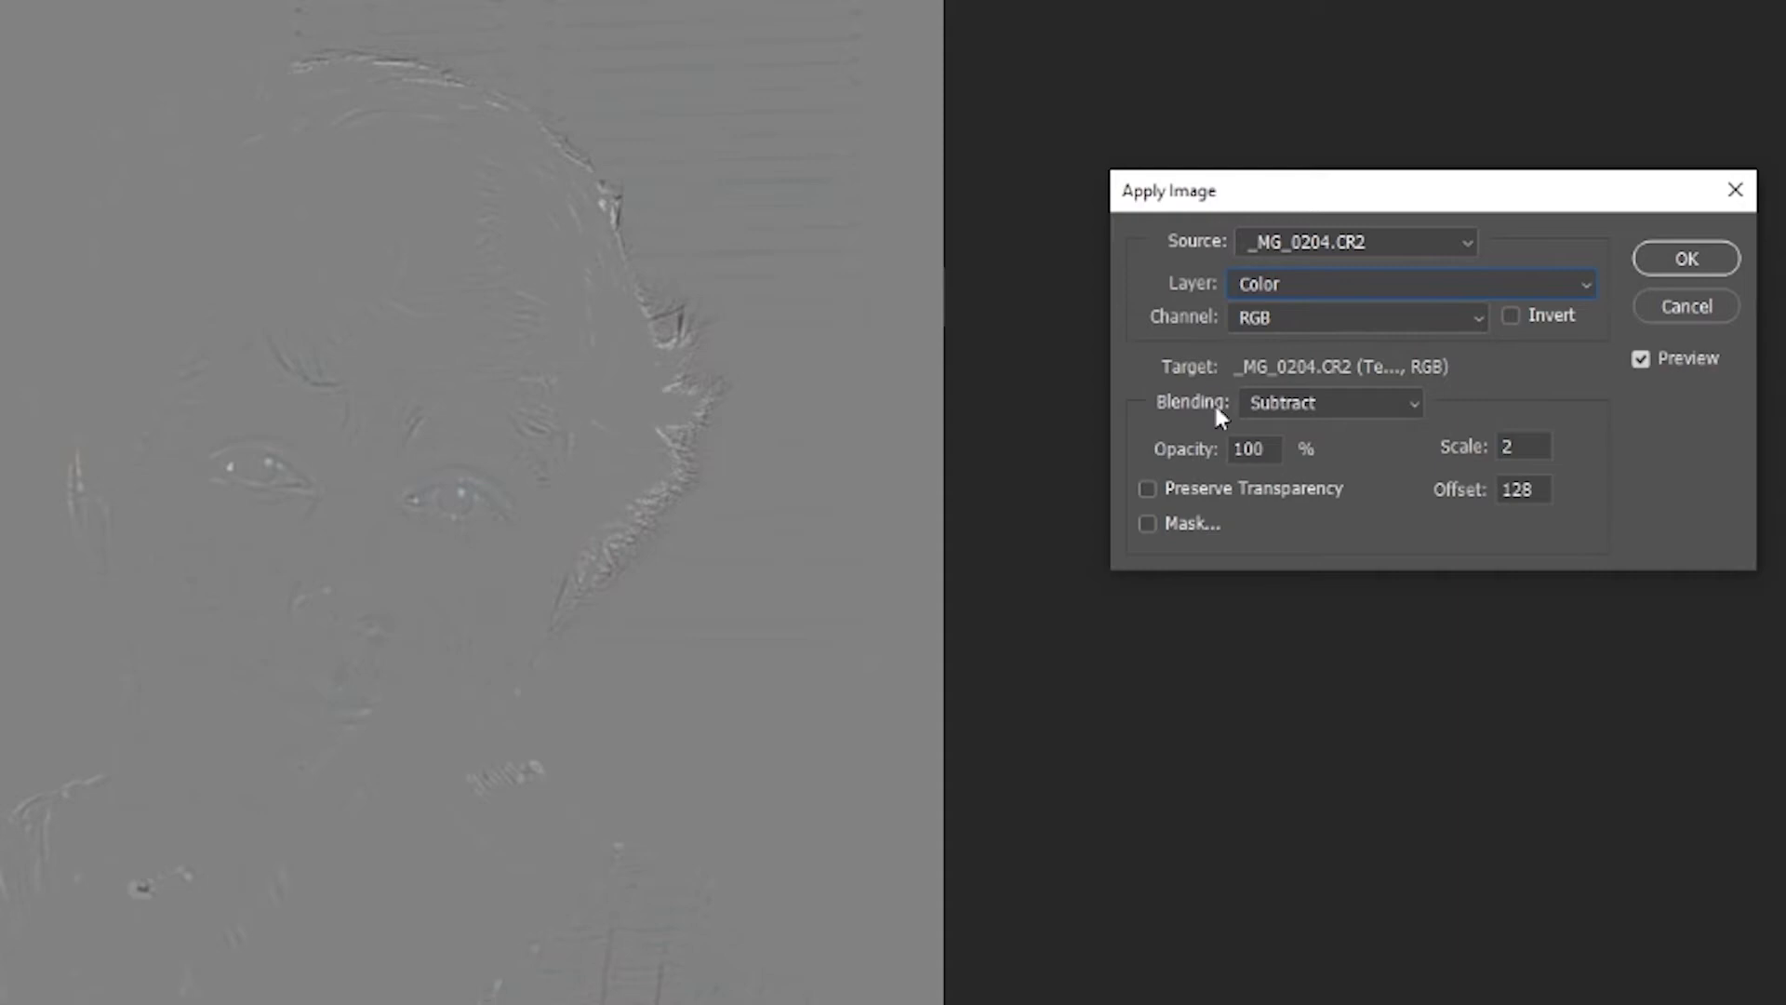
pyautogui.doubleClick(1530, 447)
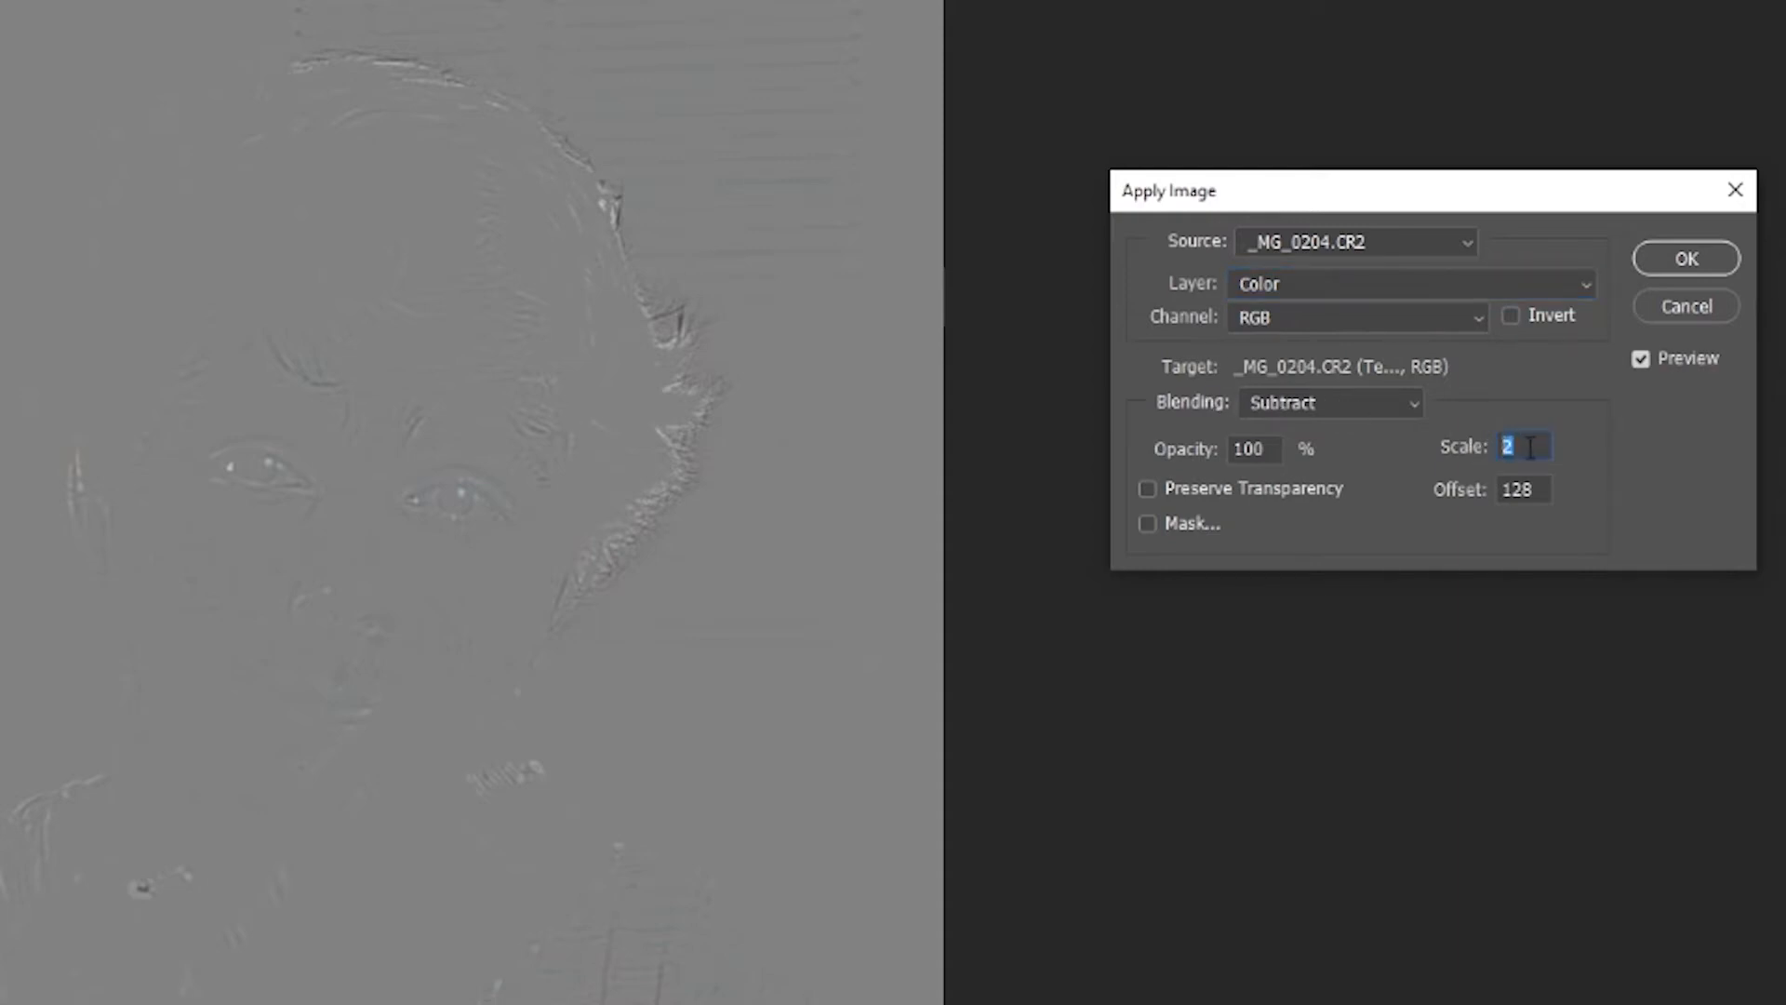
pyautogui.click(1522, 497)
pyautogui.moveTo(1544, 494); pyautogui.dragTo(1496, 496)
pyautogui.click(1440, 512)
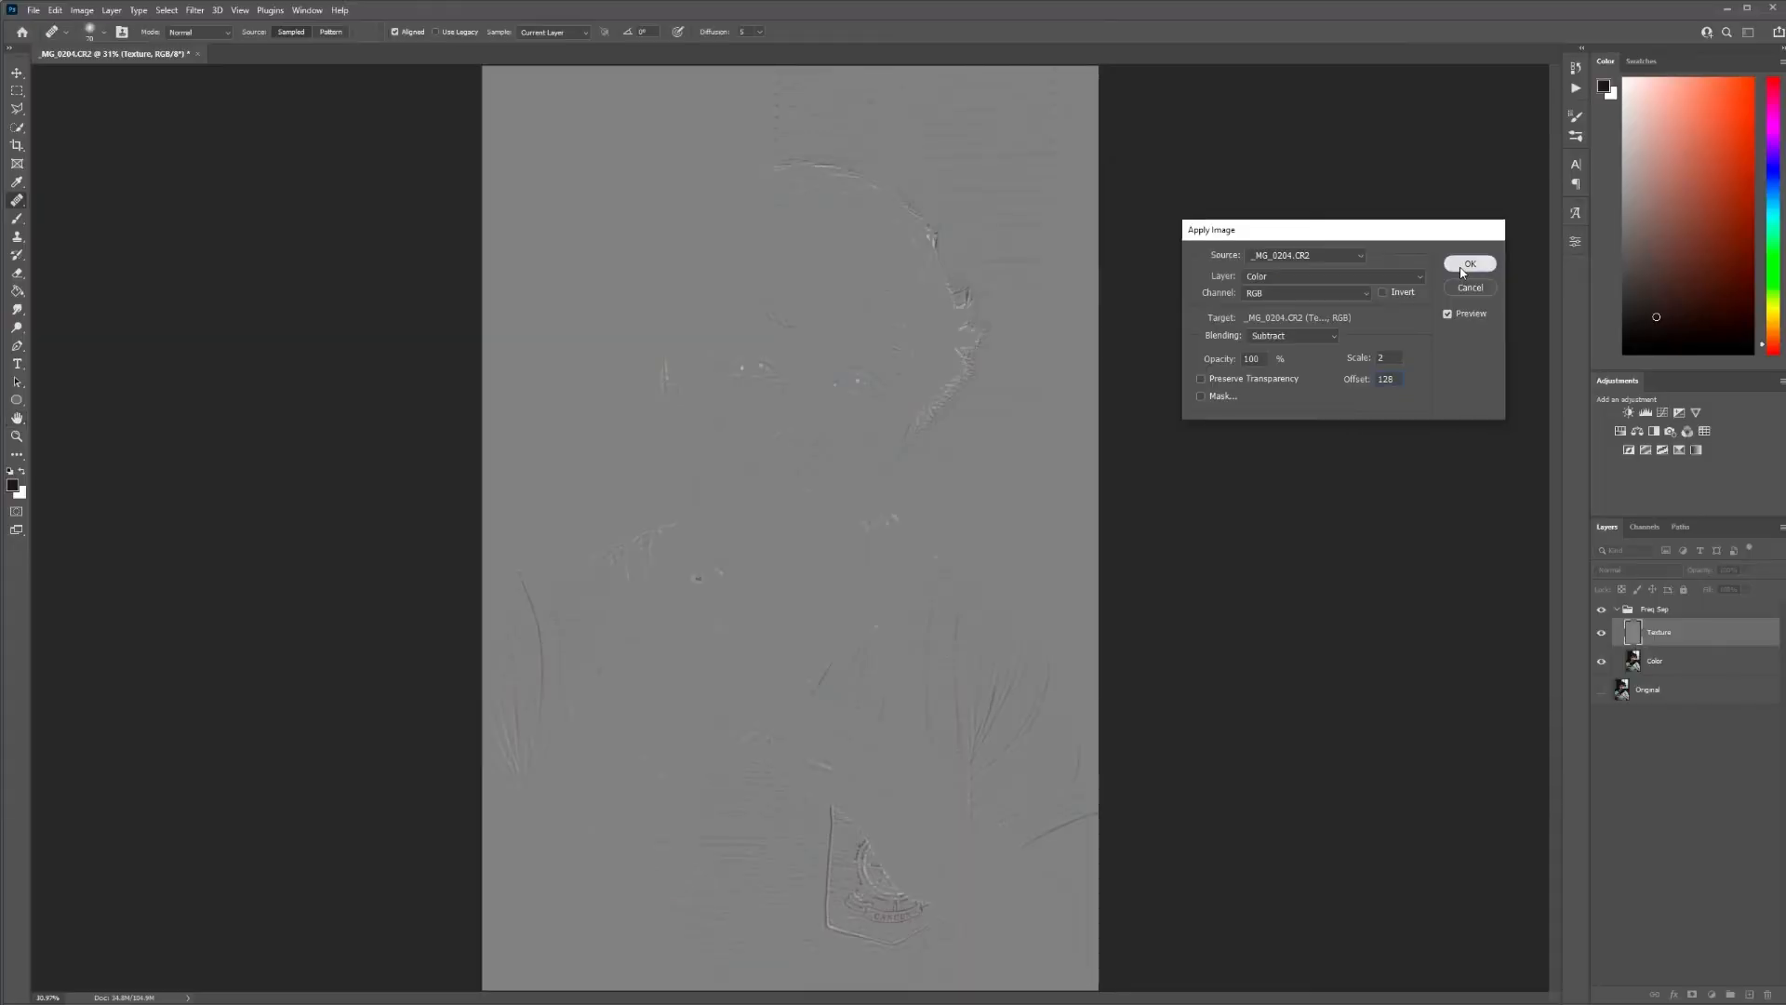
pyautogui.click(1686, 258)
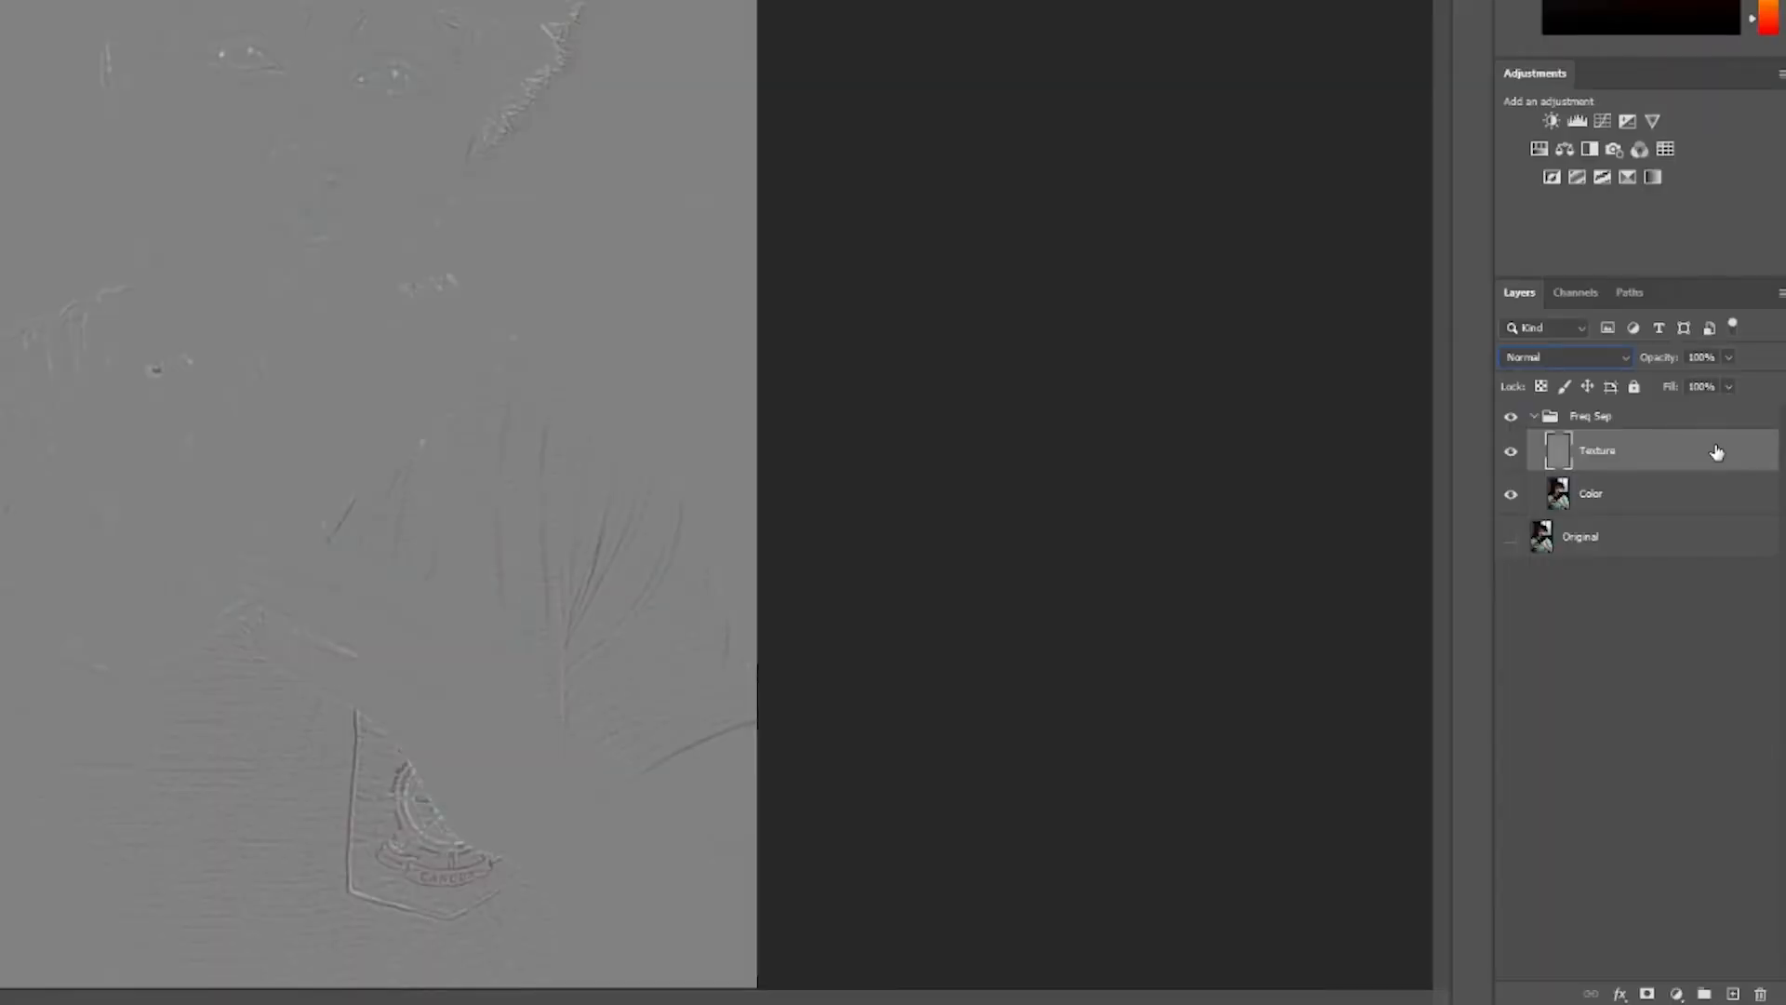
# - Set the Texture layer's blend mode to Linear Light
pyautogui.click(1565, 357)
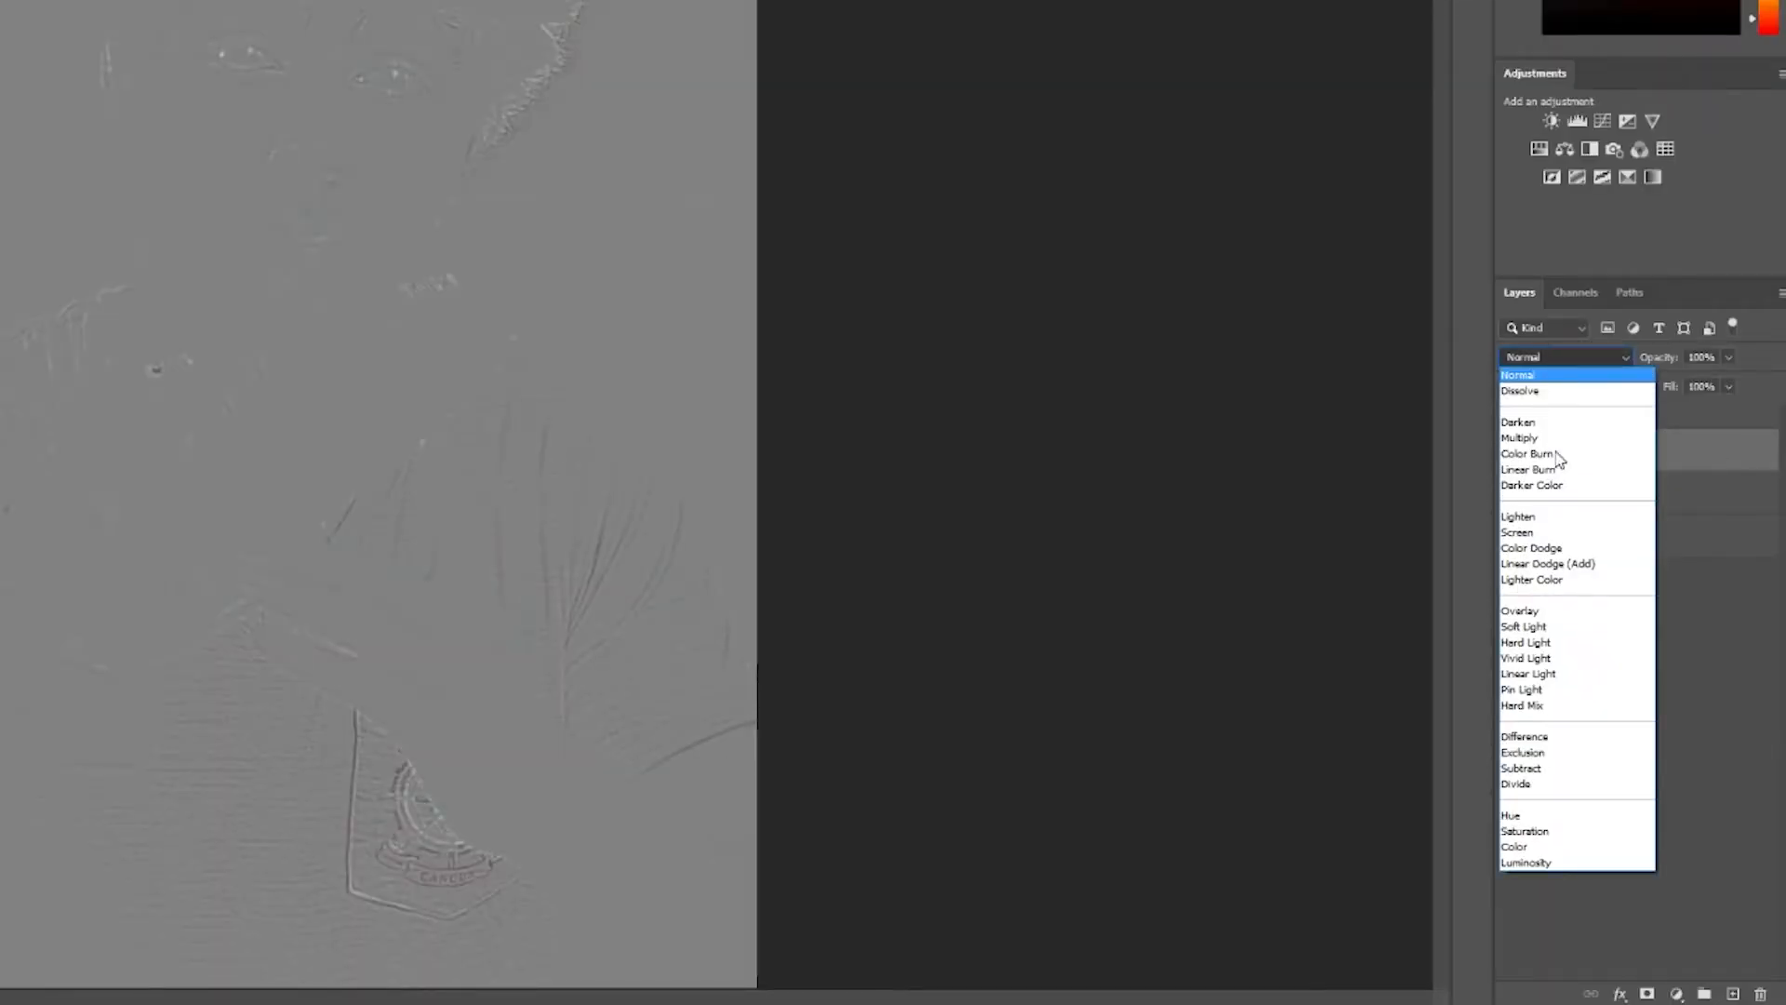
pyautogui.click(1555, 673)
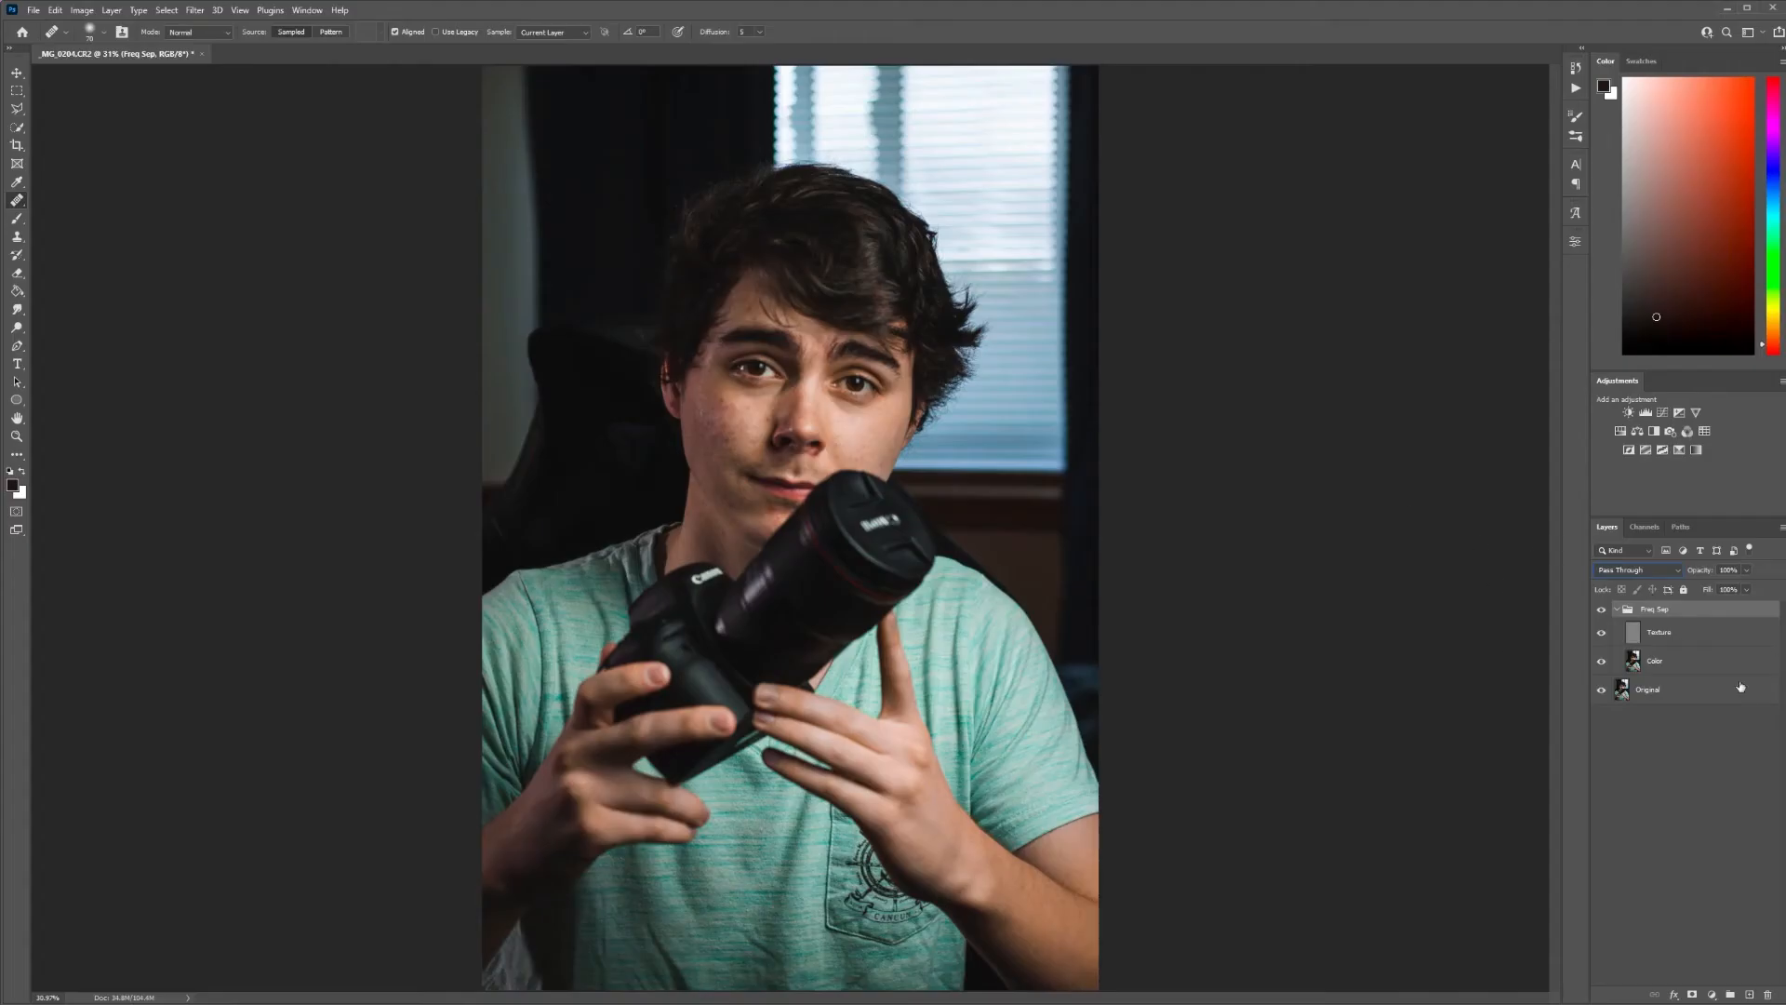
# - Hide the Original layer below the Freq Sep group
pyautogui.click(1708, 787)
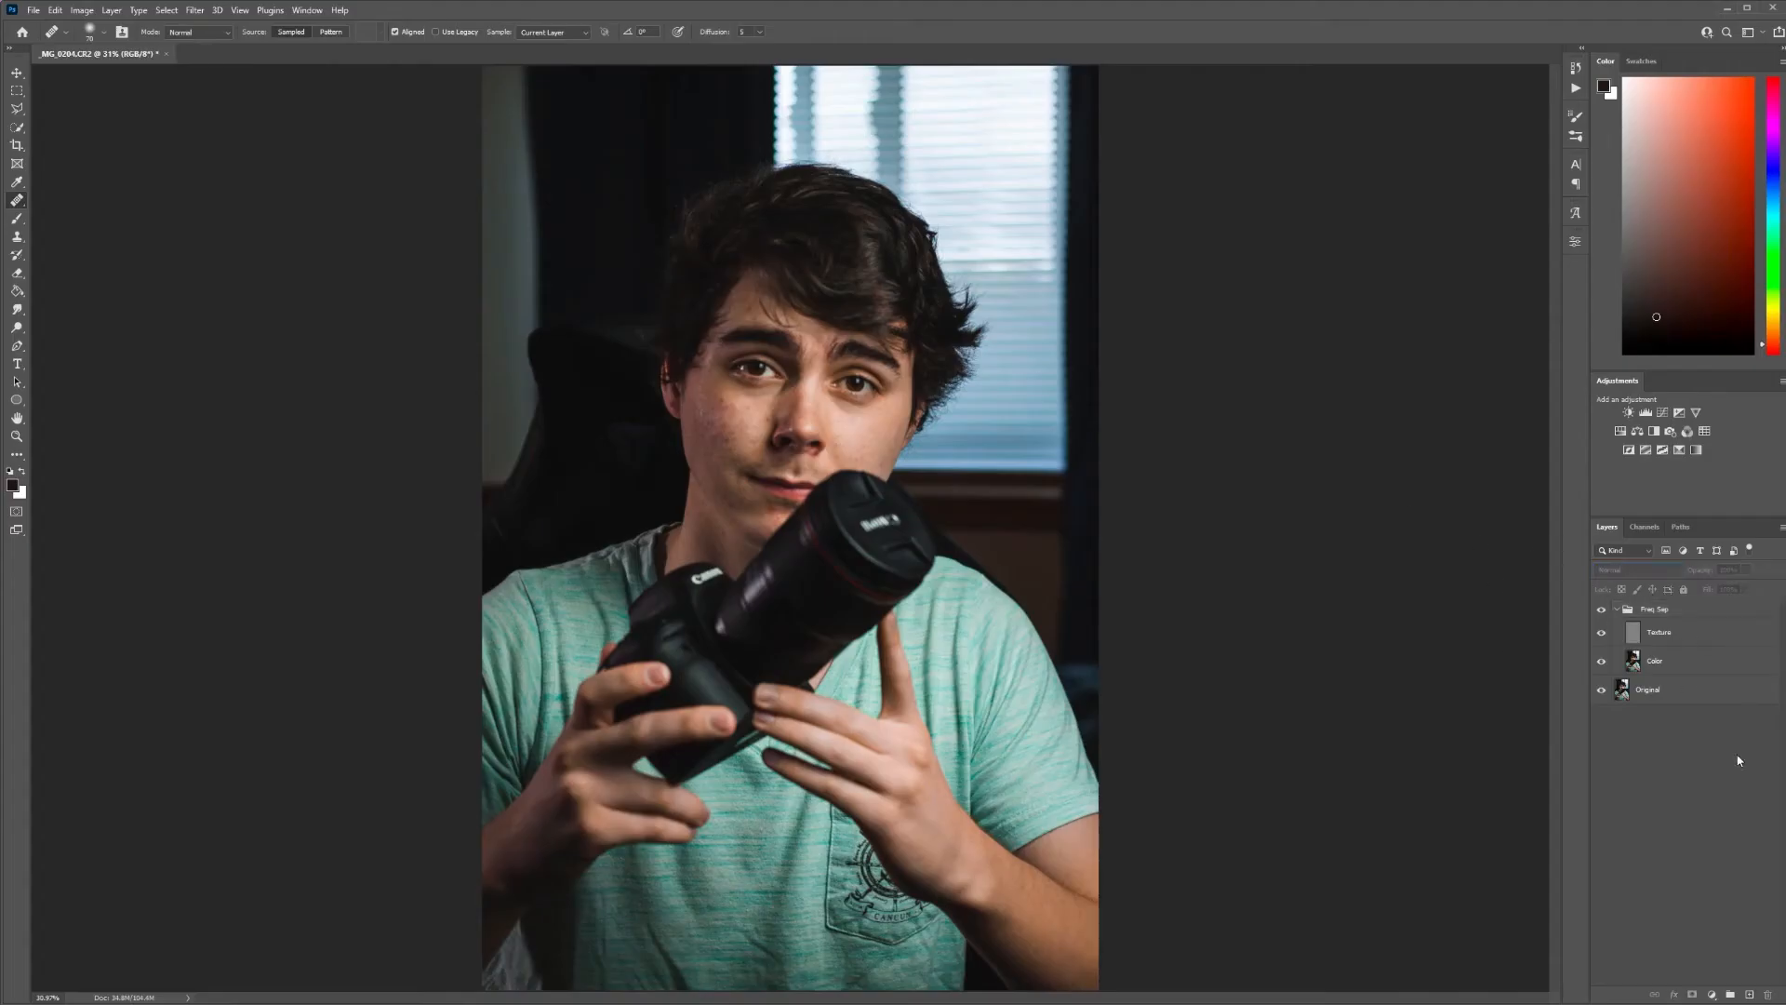
pyautogui.click(1618, 606)
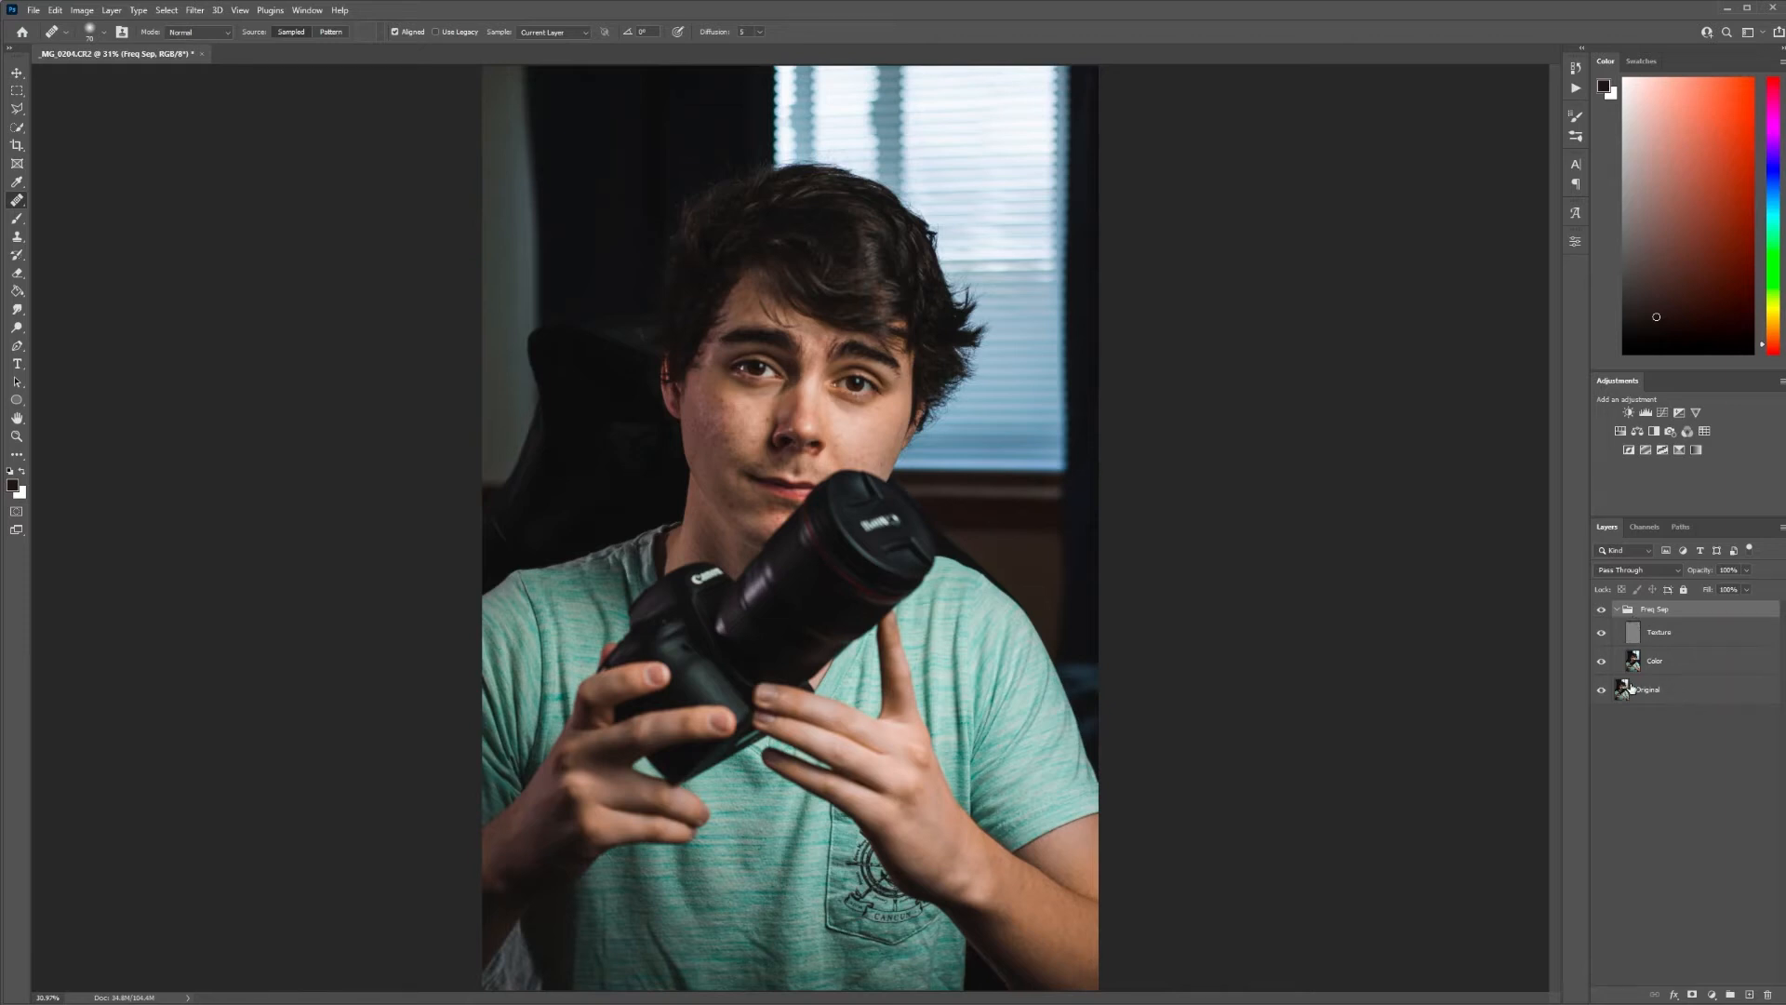
pyautogui.click(1675, 690)
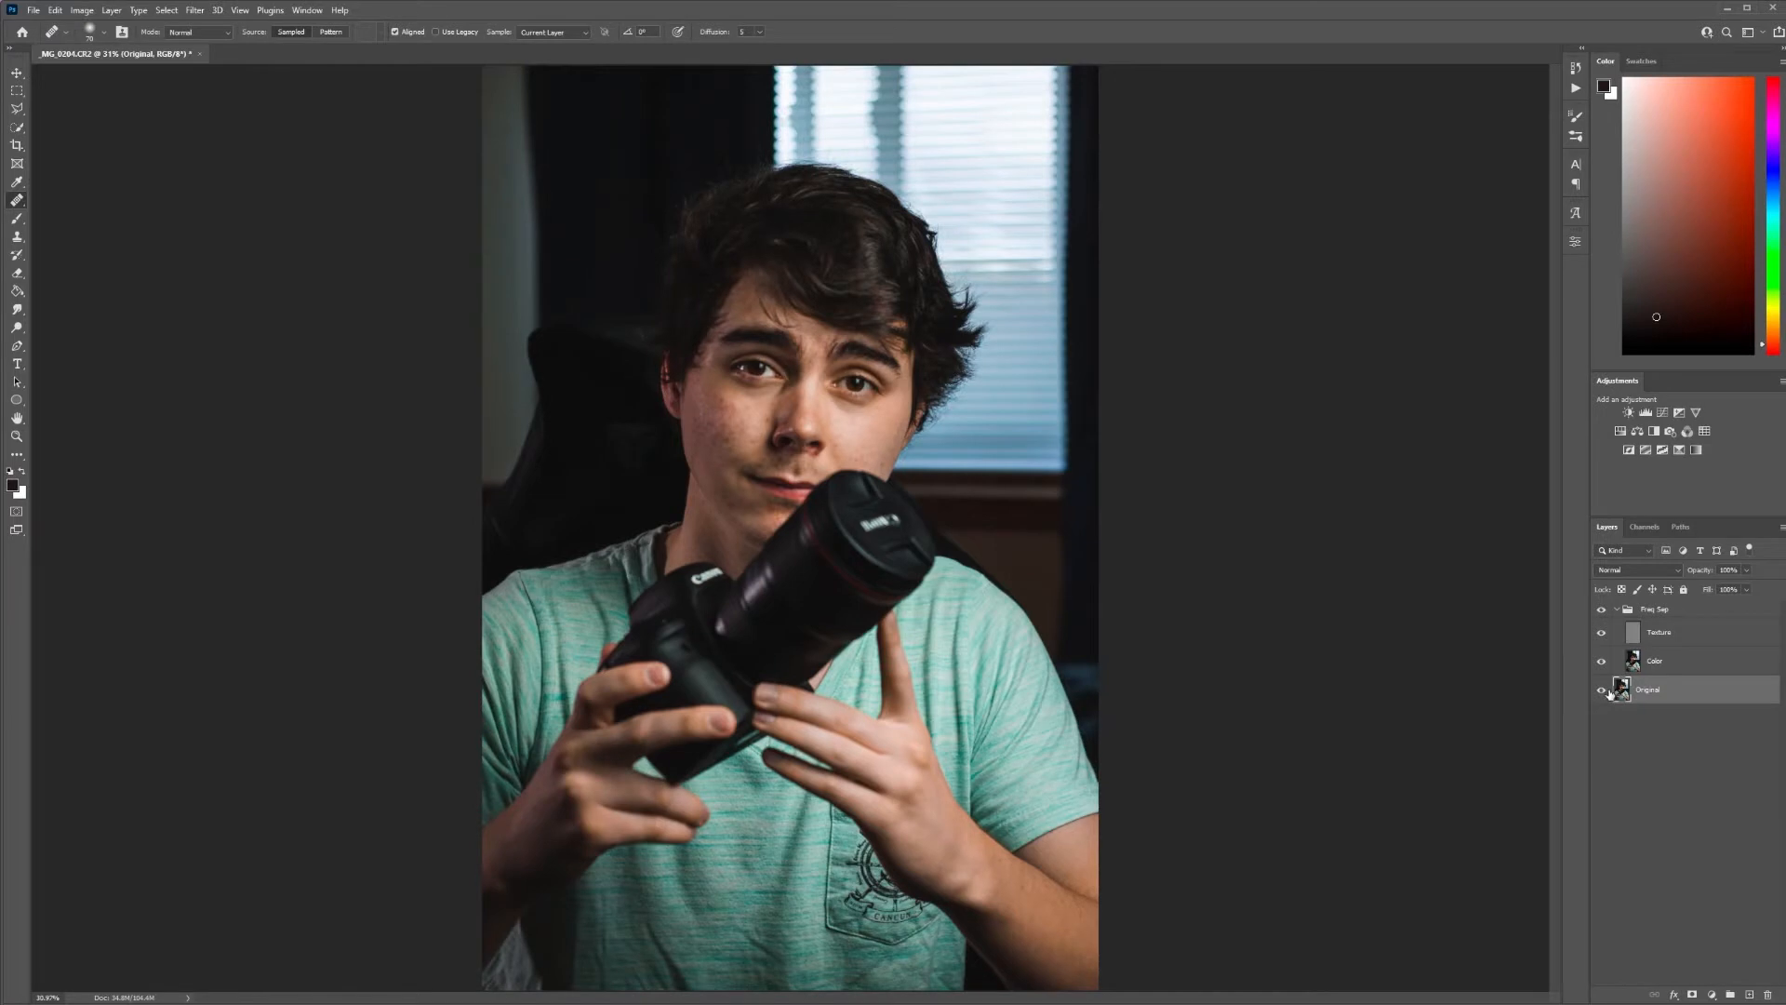
pyautogui.click(1601, 691)
# - Select the Texture layer in the Freq Sep group and activate the Healing Brush tool
pyautogui.click(1665, 609)
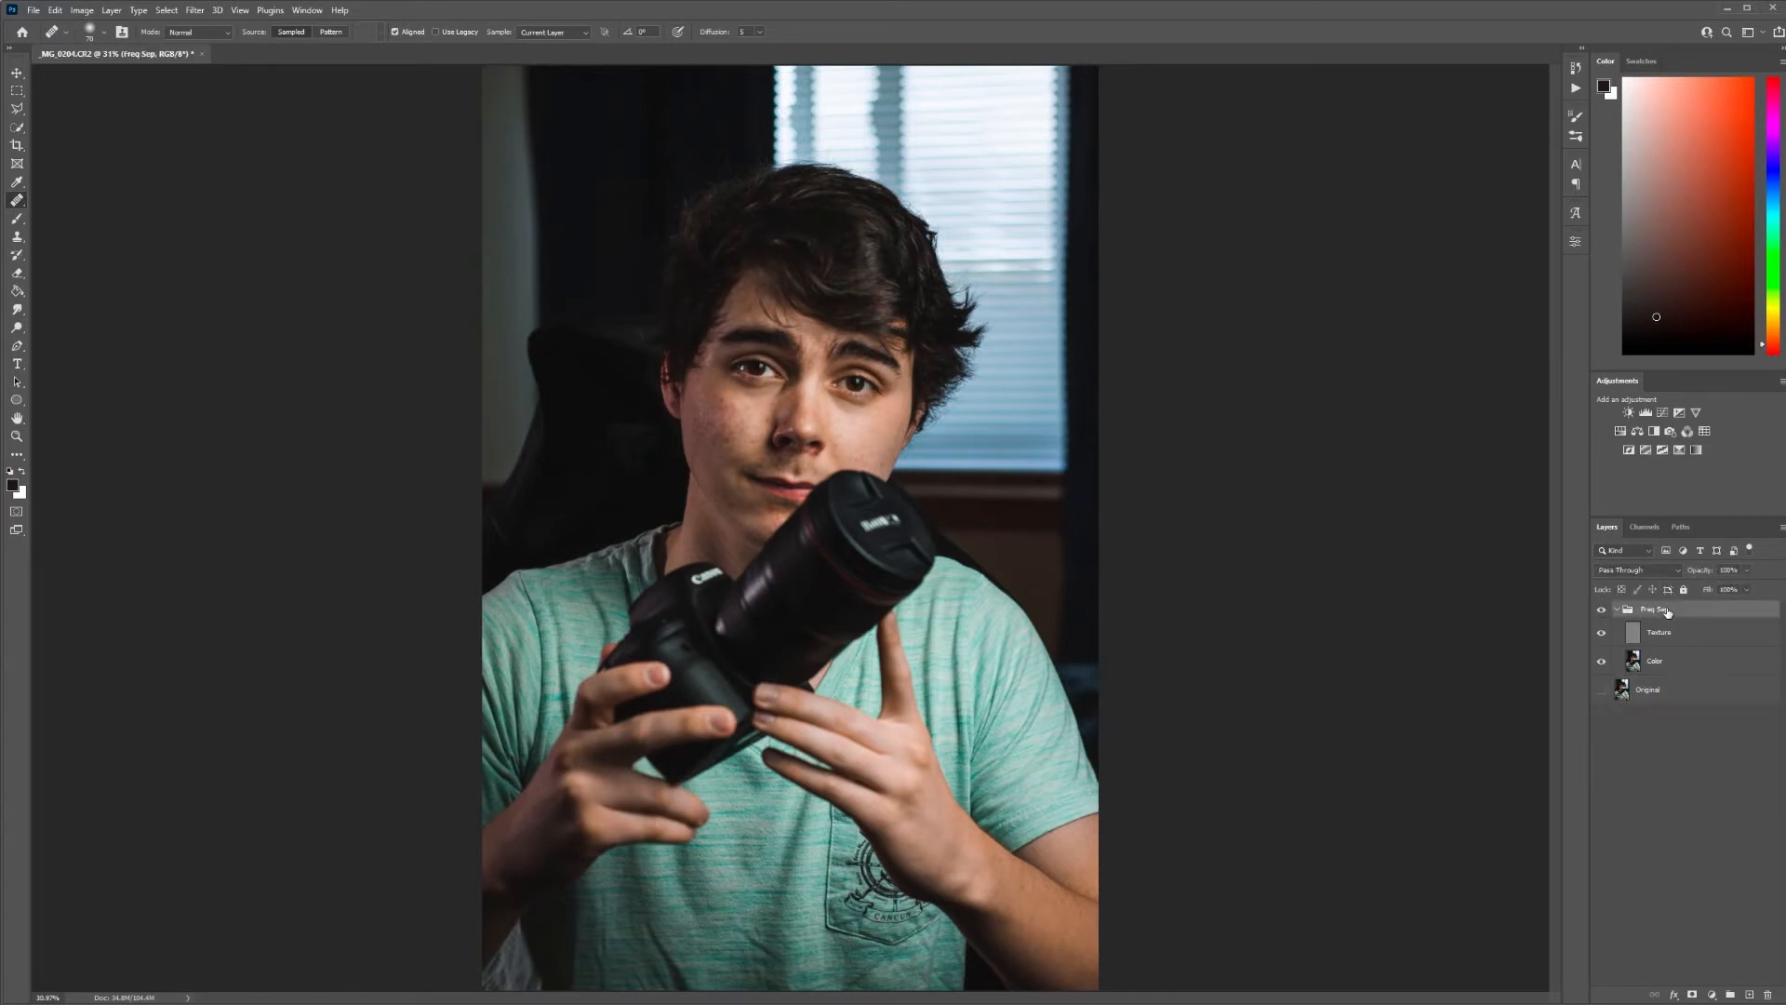
pyautogui.click(1695, 663)
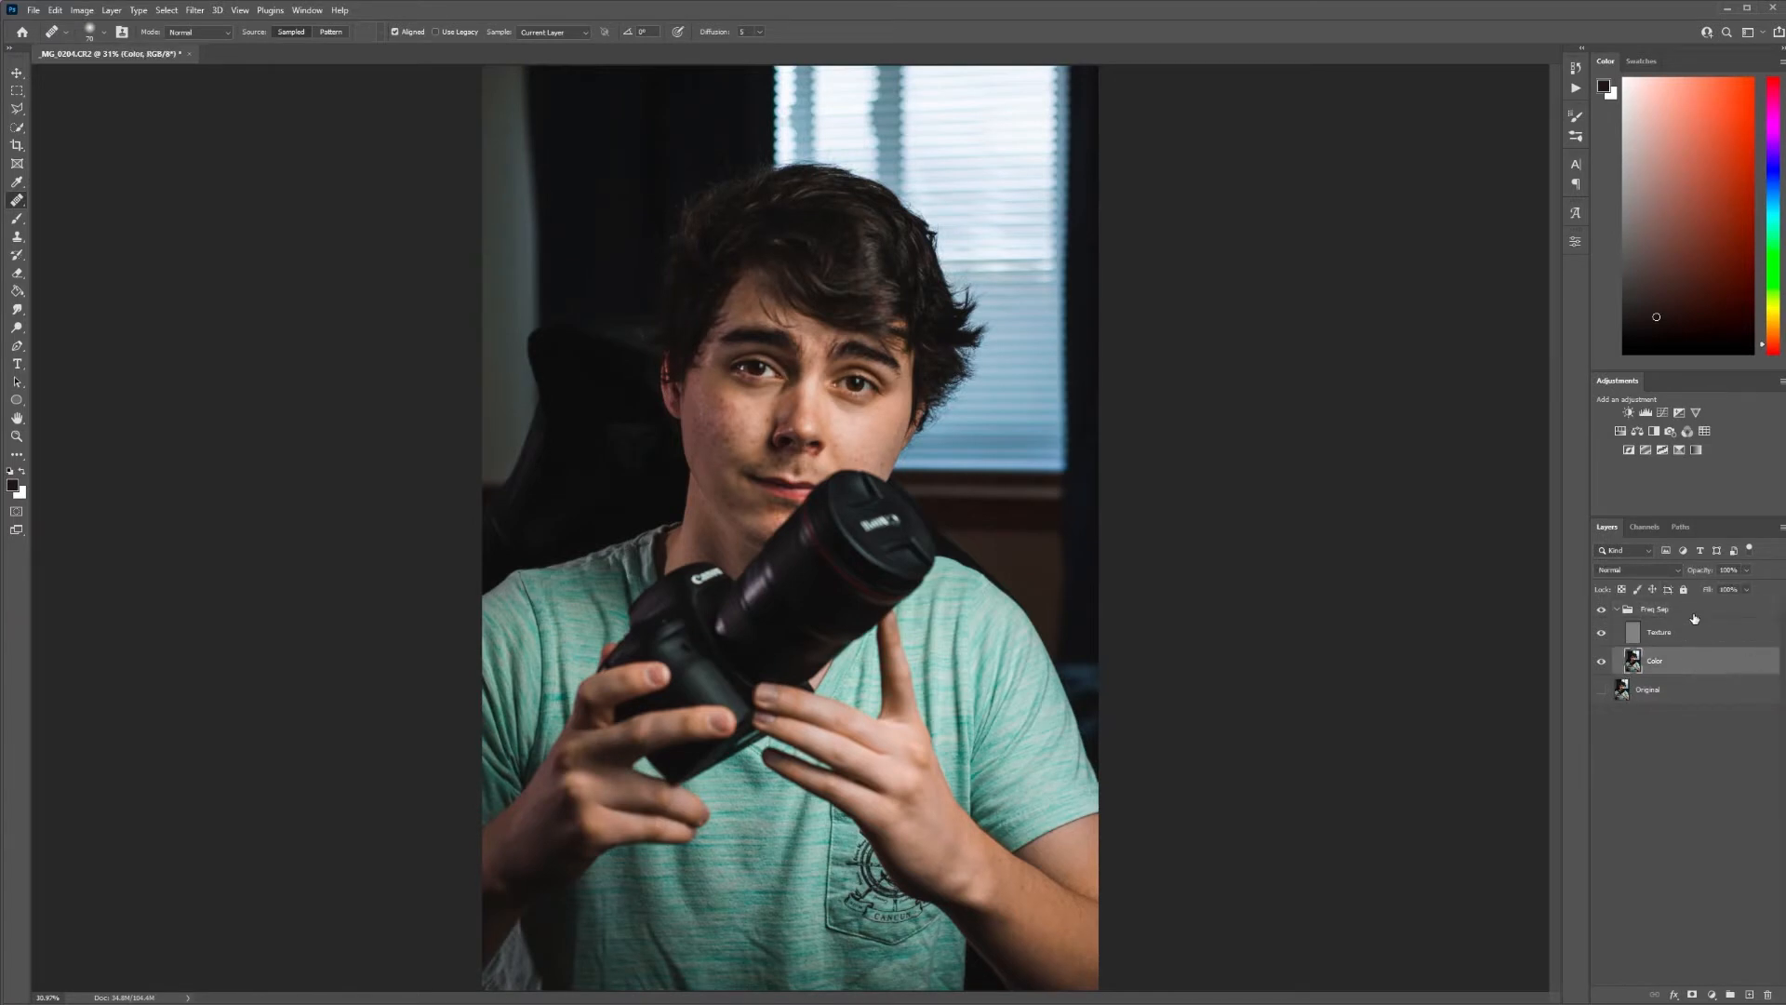
pyautogui.click(1754, 628)
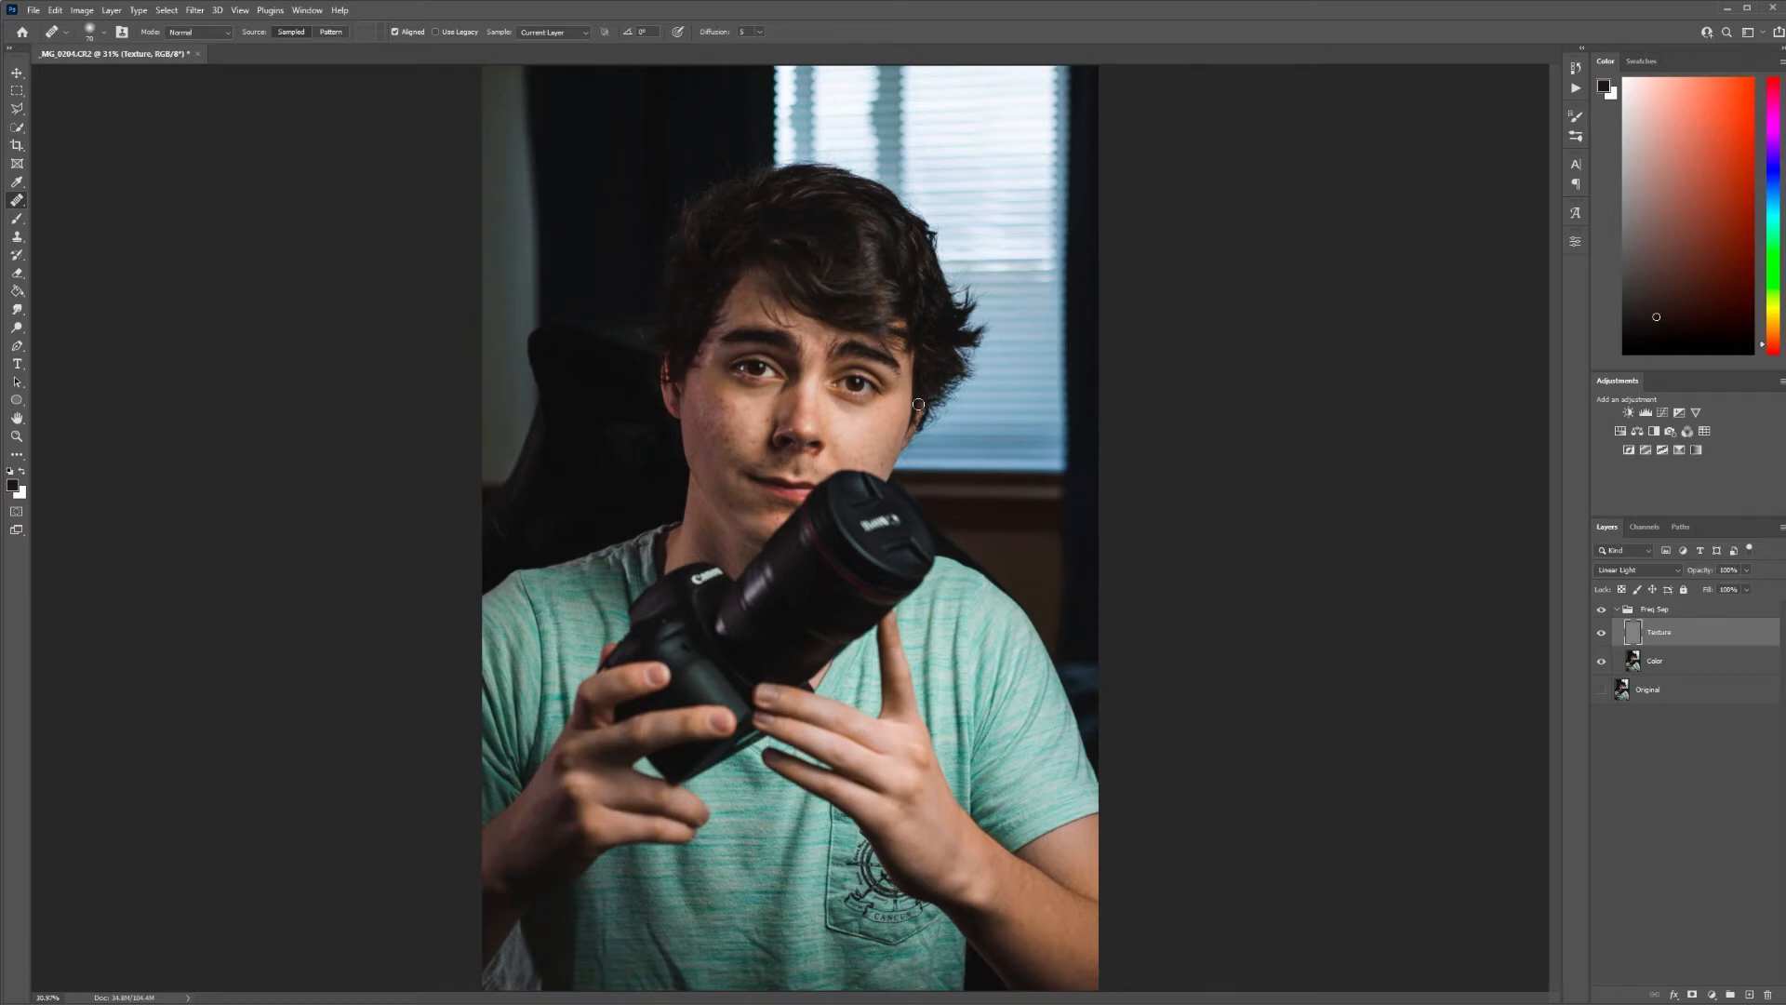
pyautogui.rightClick(17, 200)
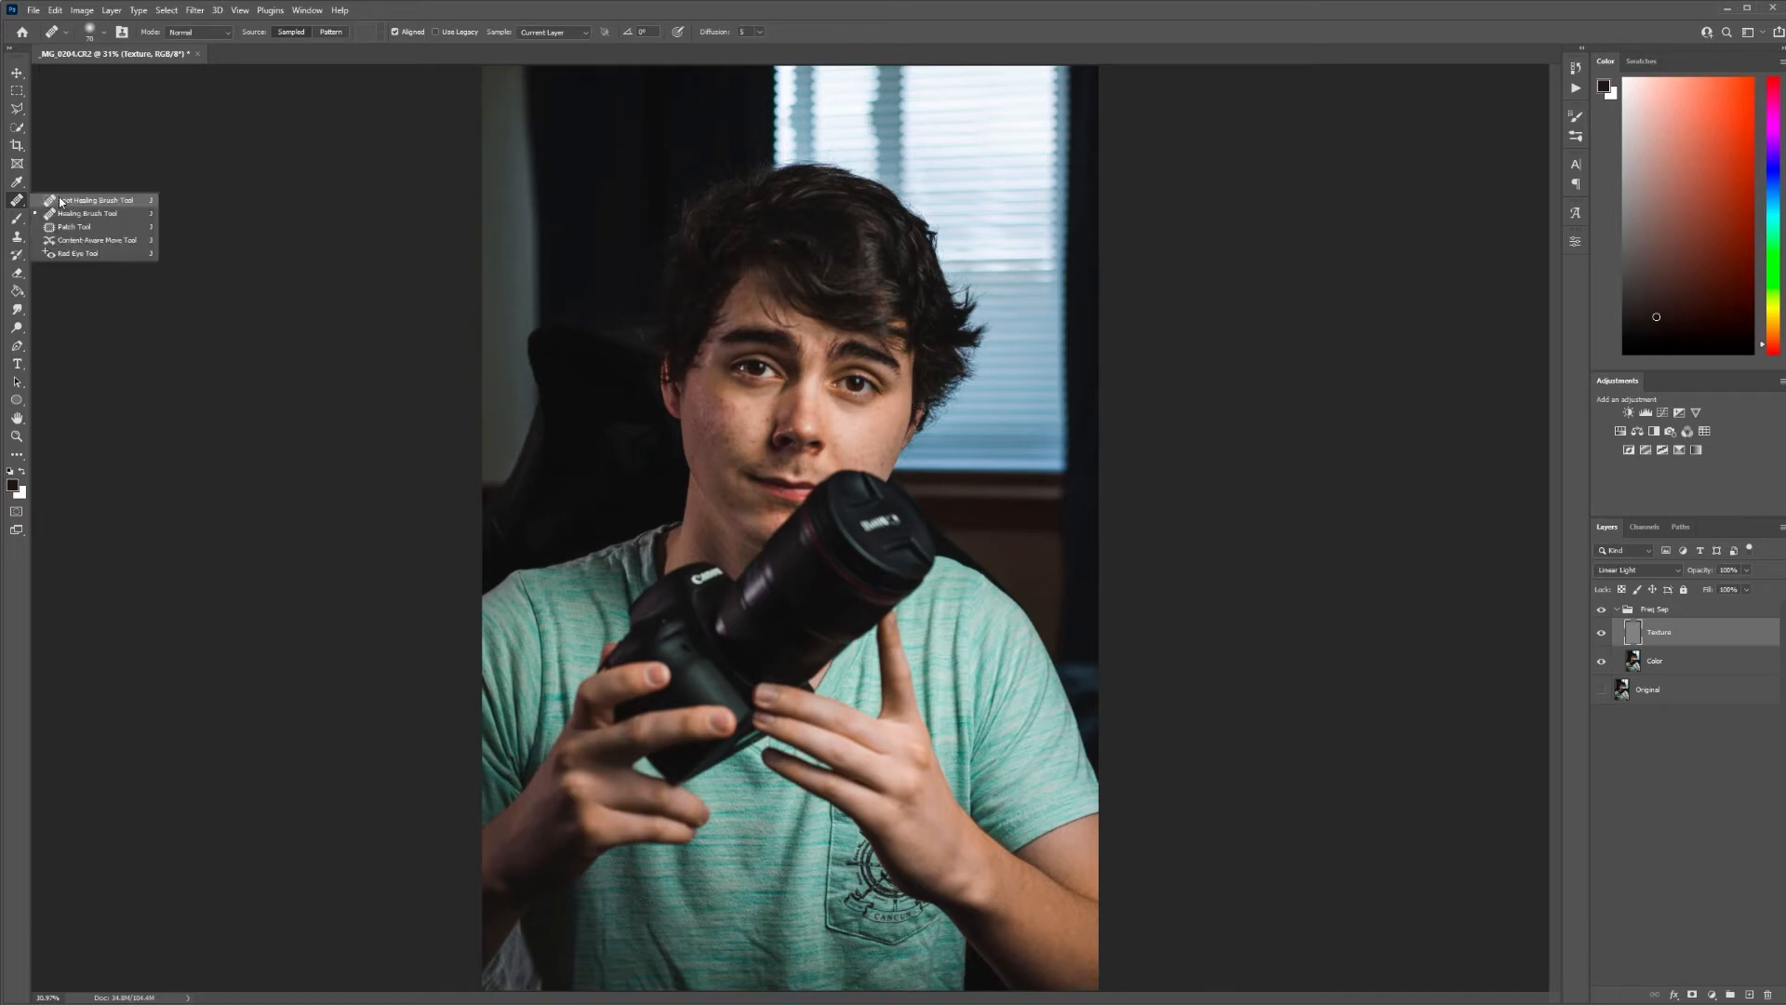
pyautogui.click(111, 218)
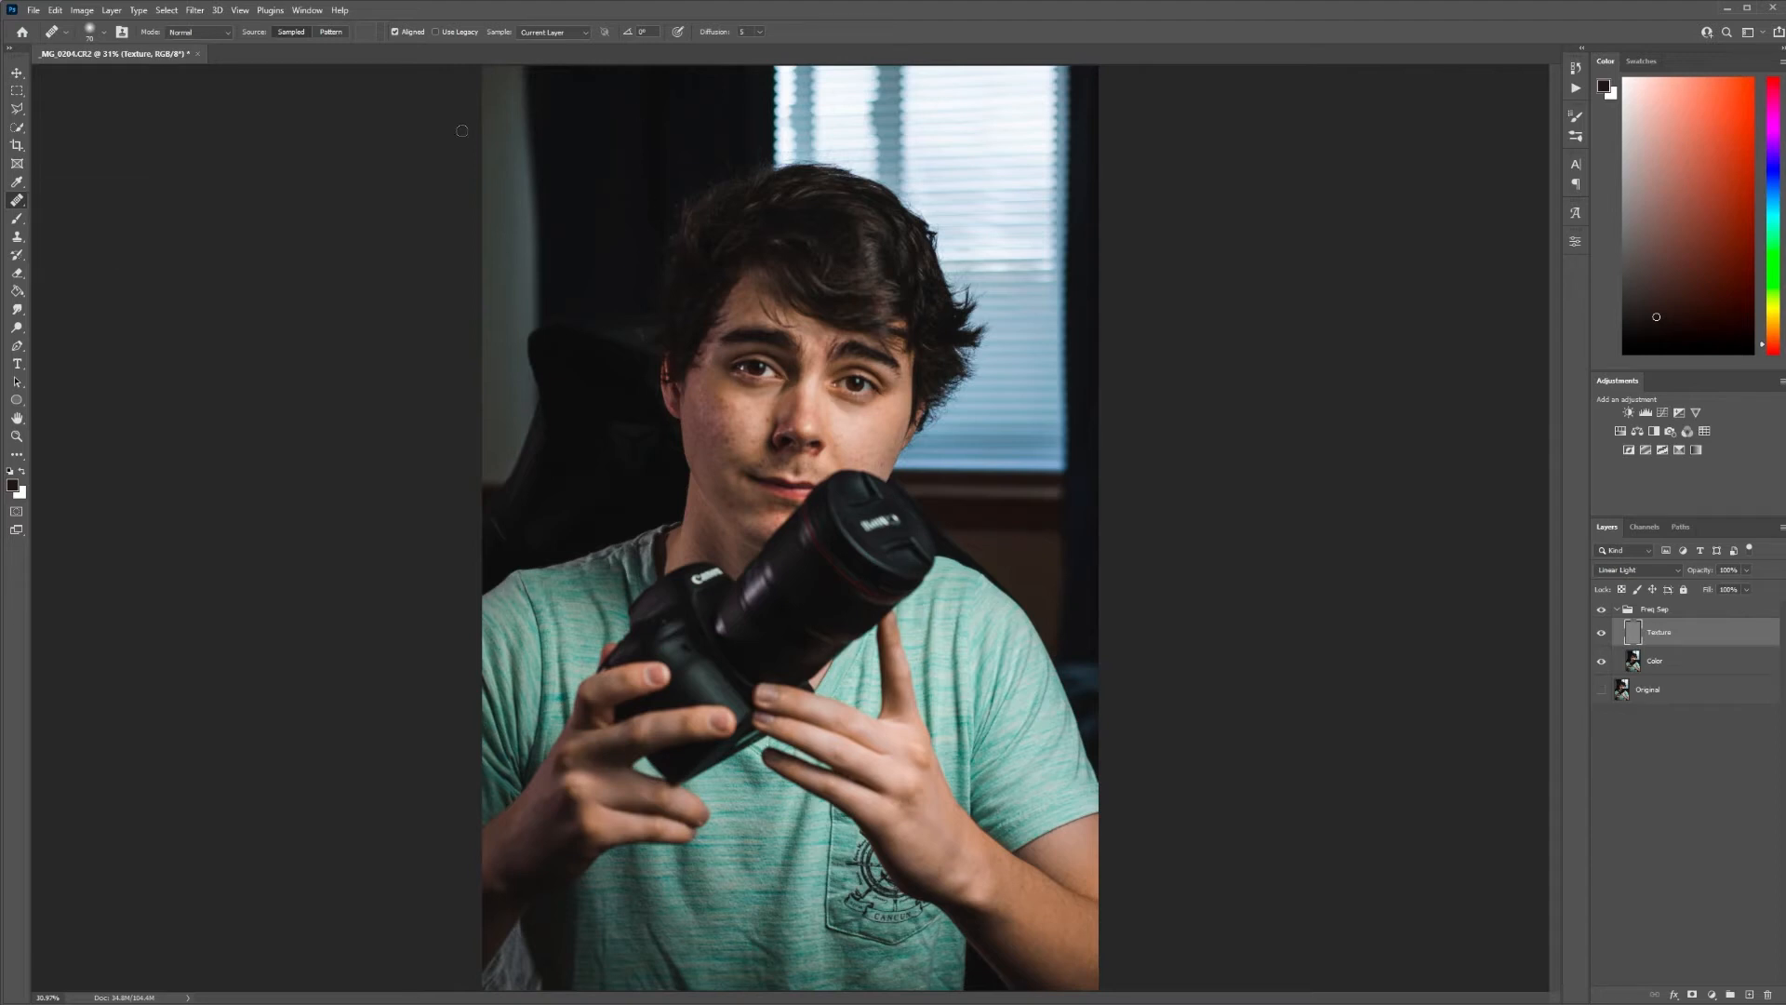
# - Keep the Healing Brush sampling from Current Layer and check its brush size and hardness settings
pyautogui.click(551, 35)
pyautogui.click(555, 43)
pyautogui.click(552, 35)
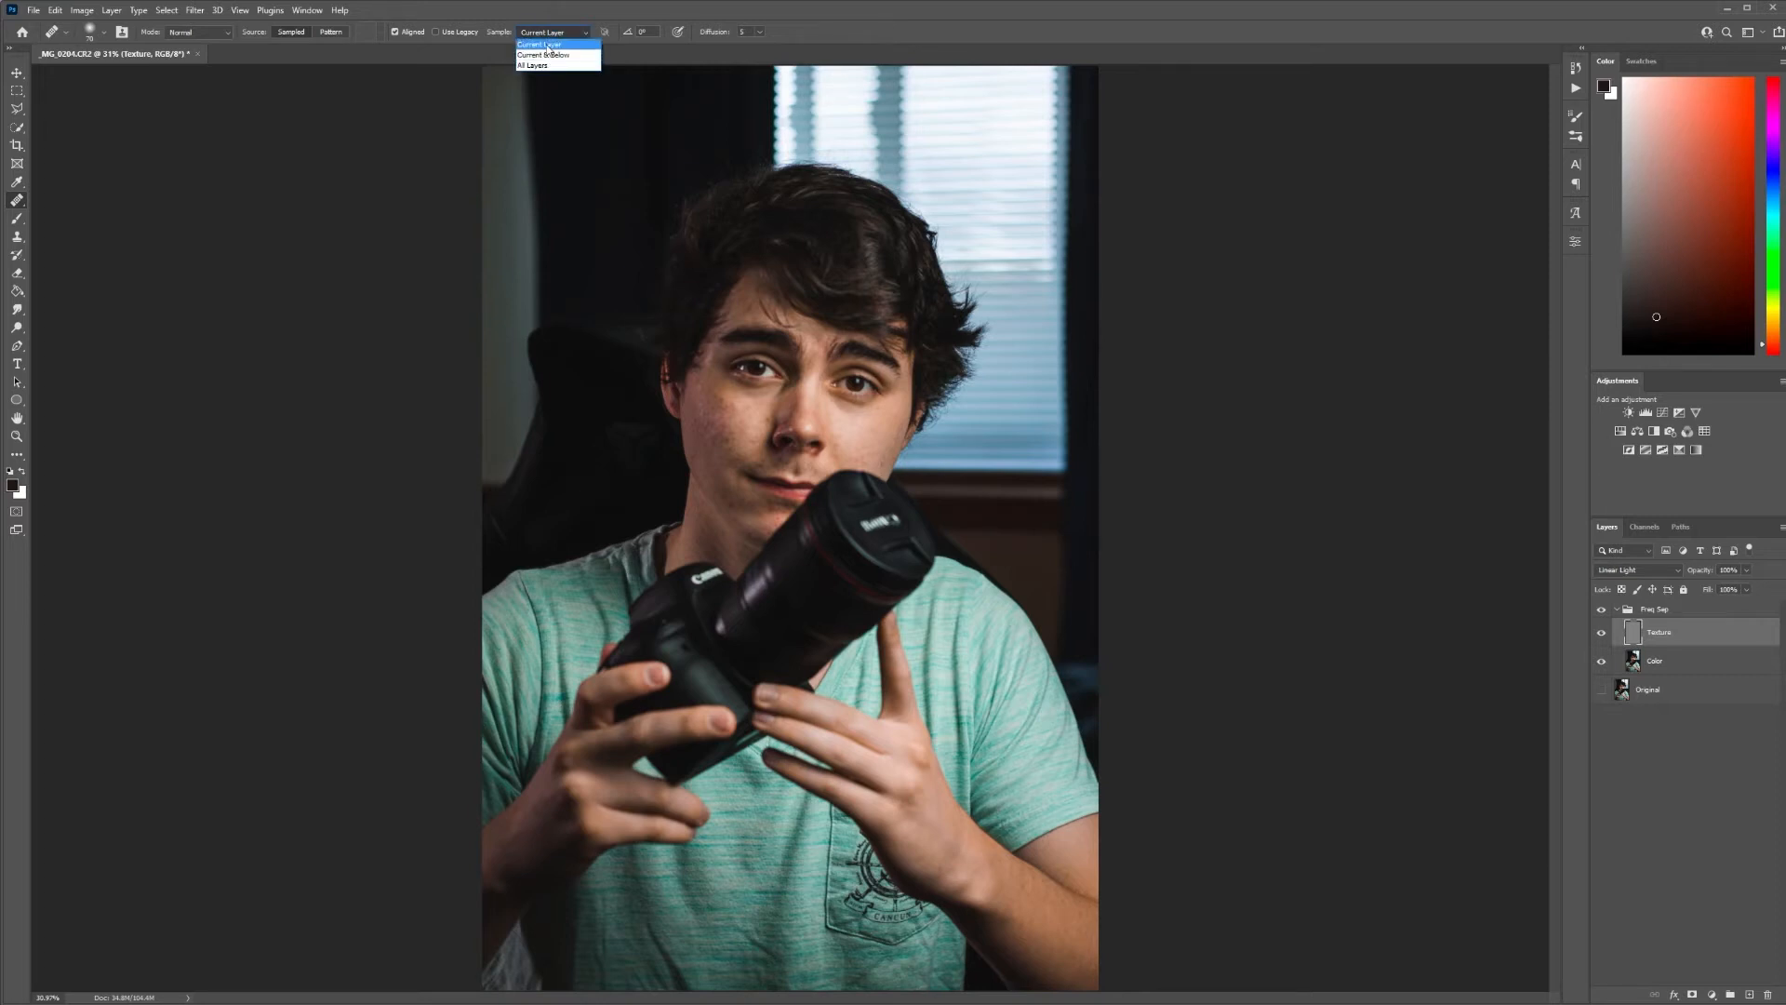
pyautogui.click(548, 45)
pyautogui.click(91, 32)
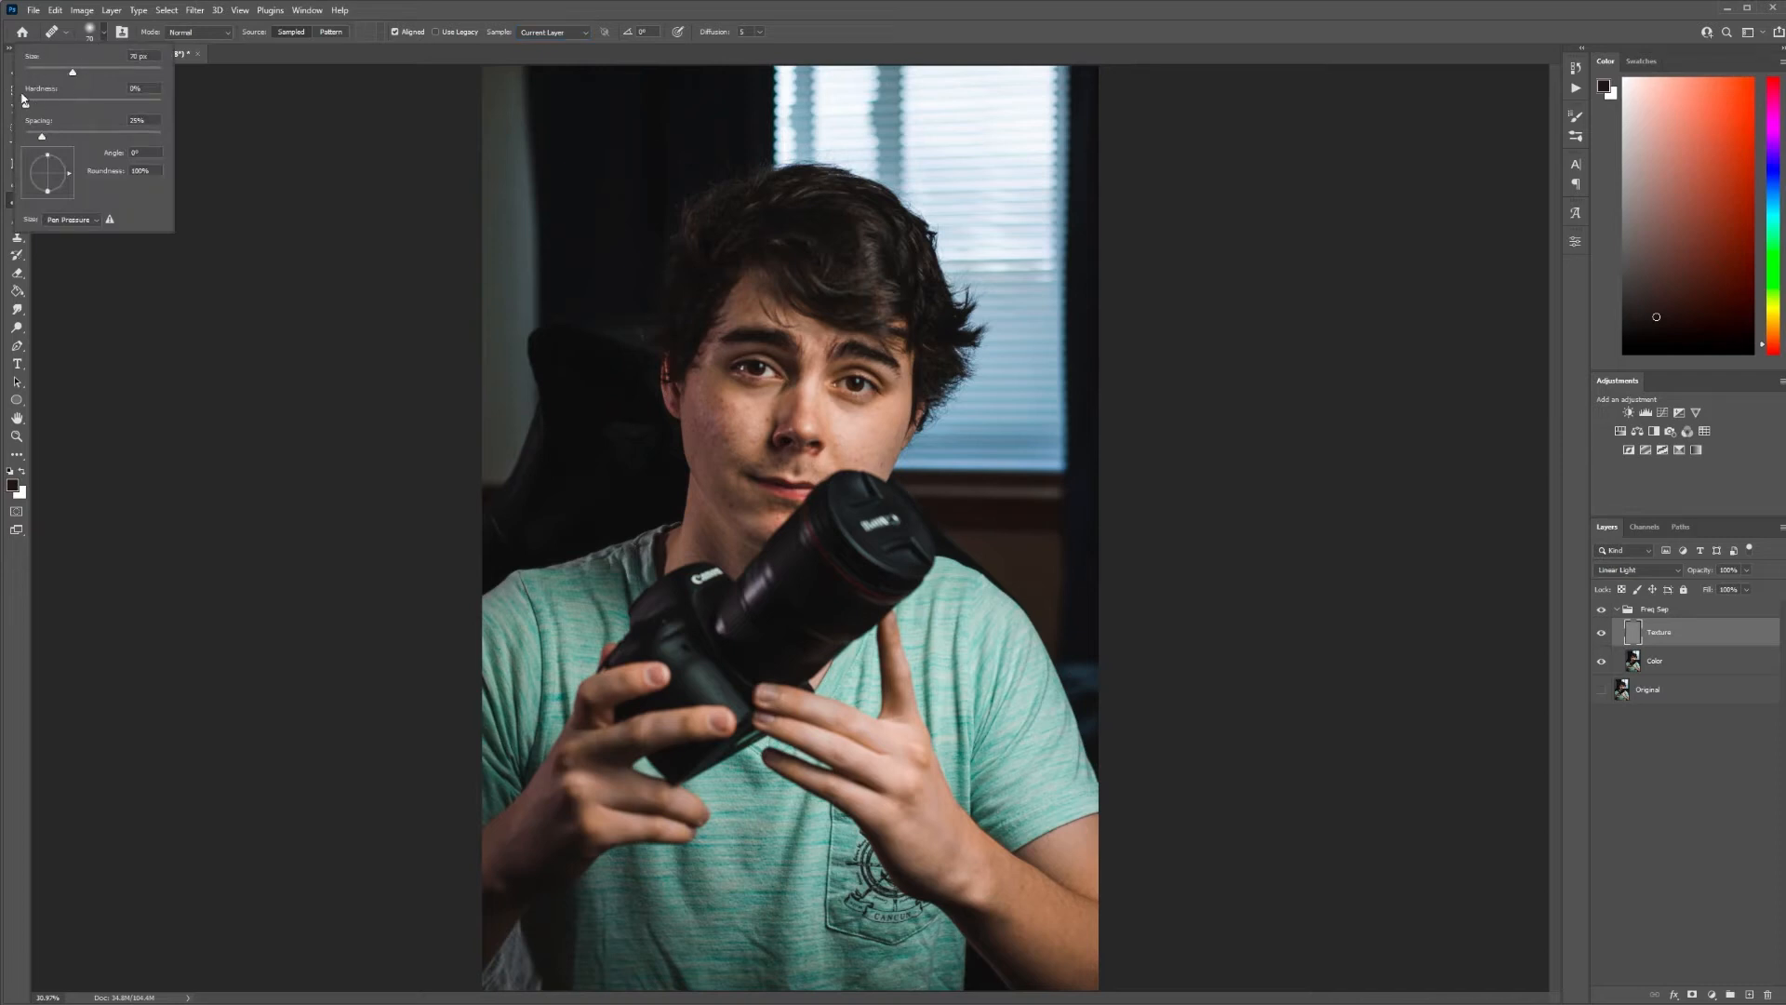
pyautogui.click(395, 14)
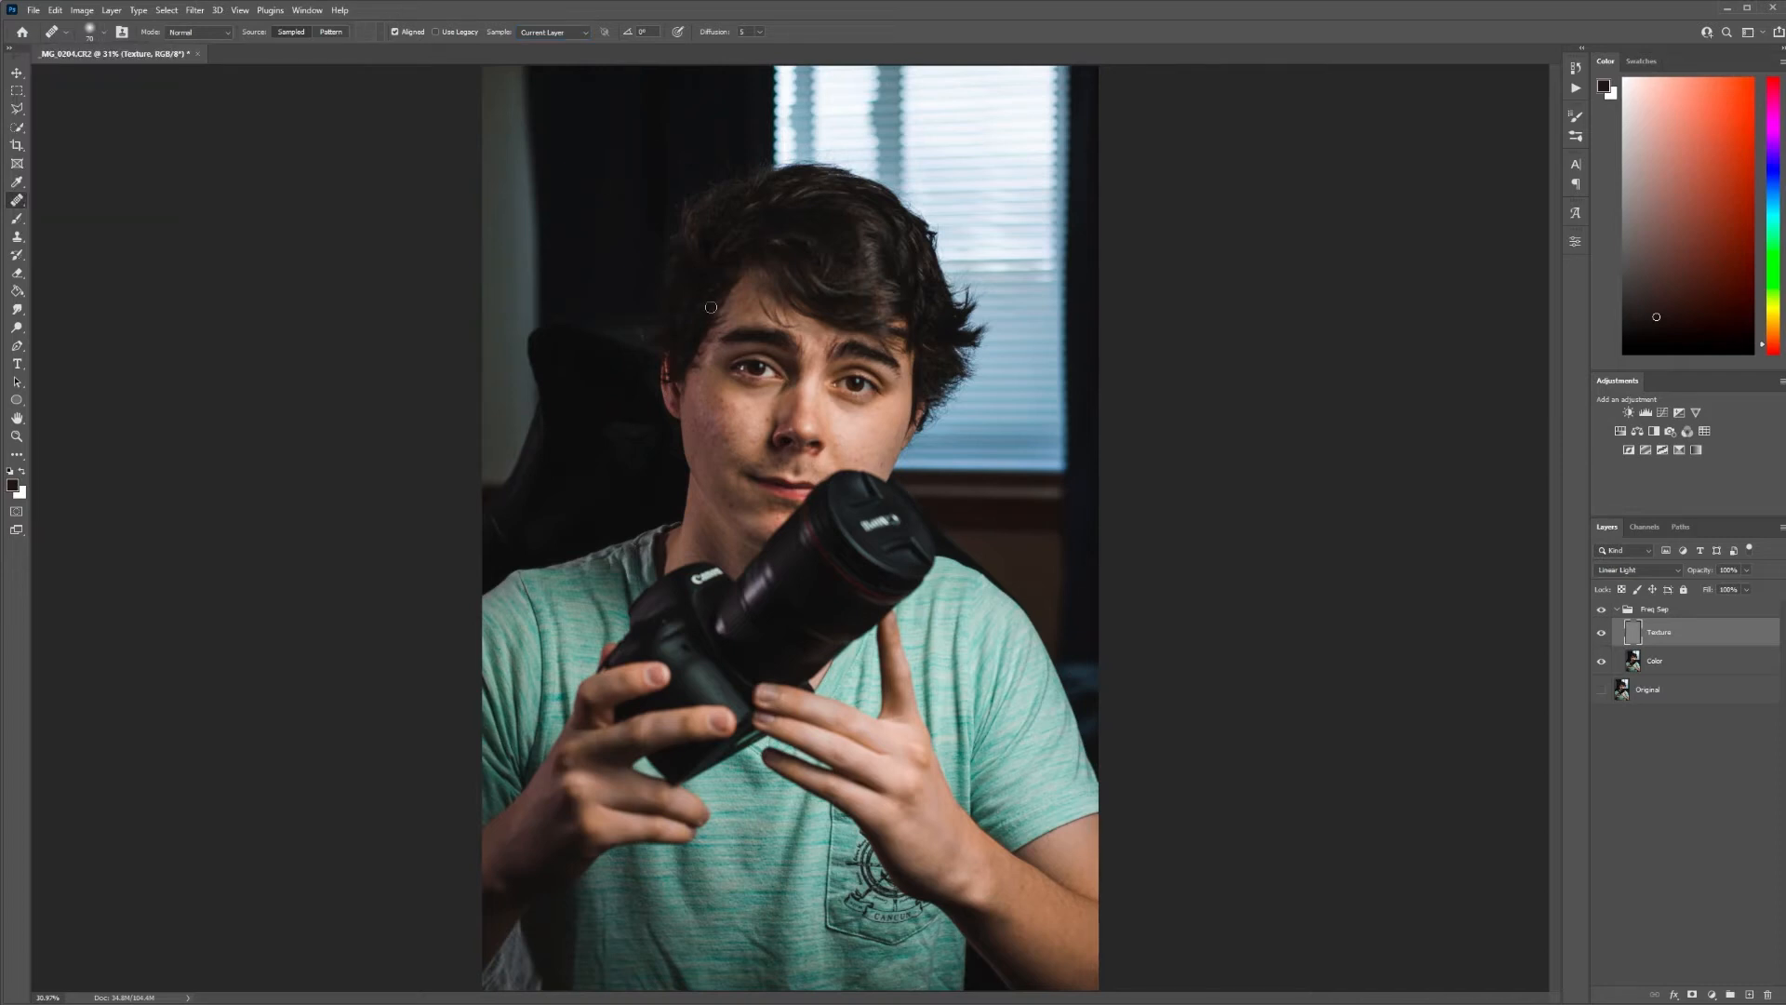
# - Heal blemishes on the shaded cheek beside the nose on the Texture layer, sampling cleaner skin texture nearby
pyautogui.hotkey('ctrl', '+')
pyautogui.hotkey('ctrl', '+')
pyautogui.hotkey('ctrl', '+')
pyautogui.hotkey('ctrl', '+')
pyautogui.hotkey('ctrl', '+')
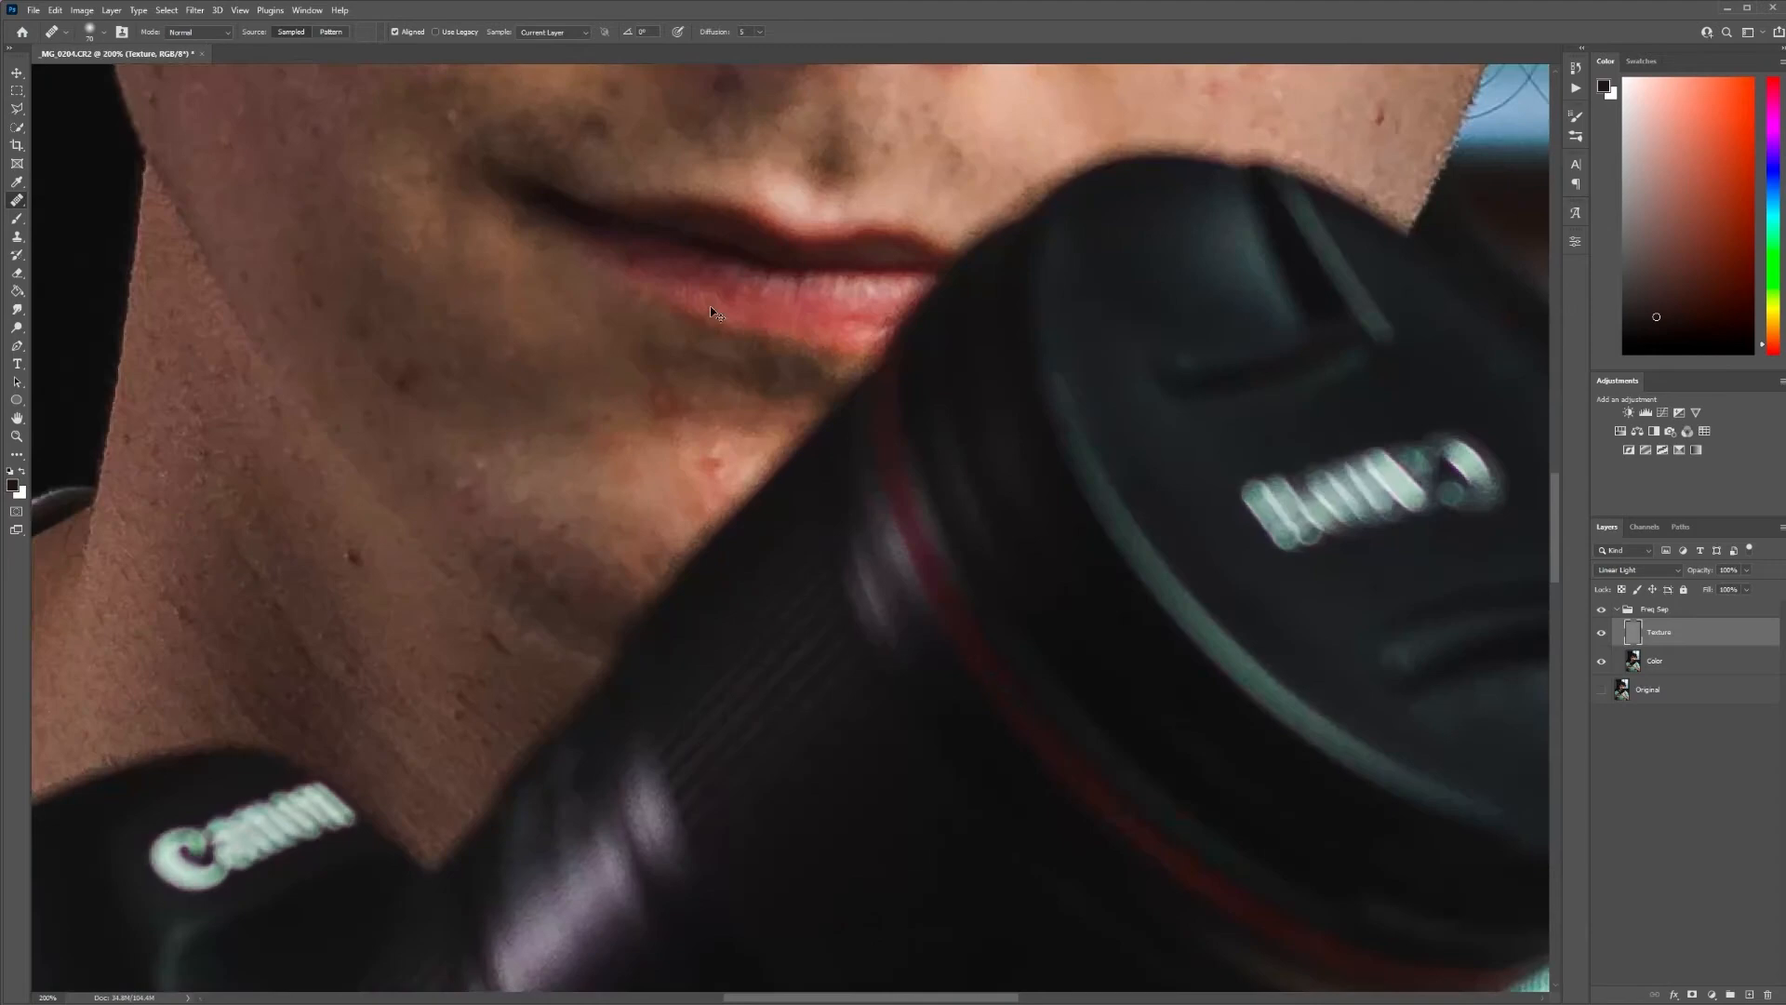
pyautogui.hotkey('ctrl', '-')
pyautogui.hotkey('ctrl', '-')
pyautogui.hotkey('ctrl', '-')
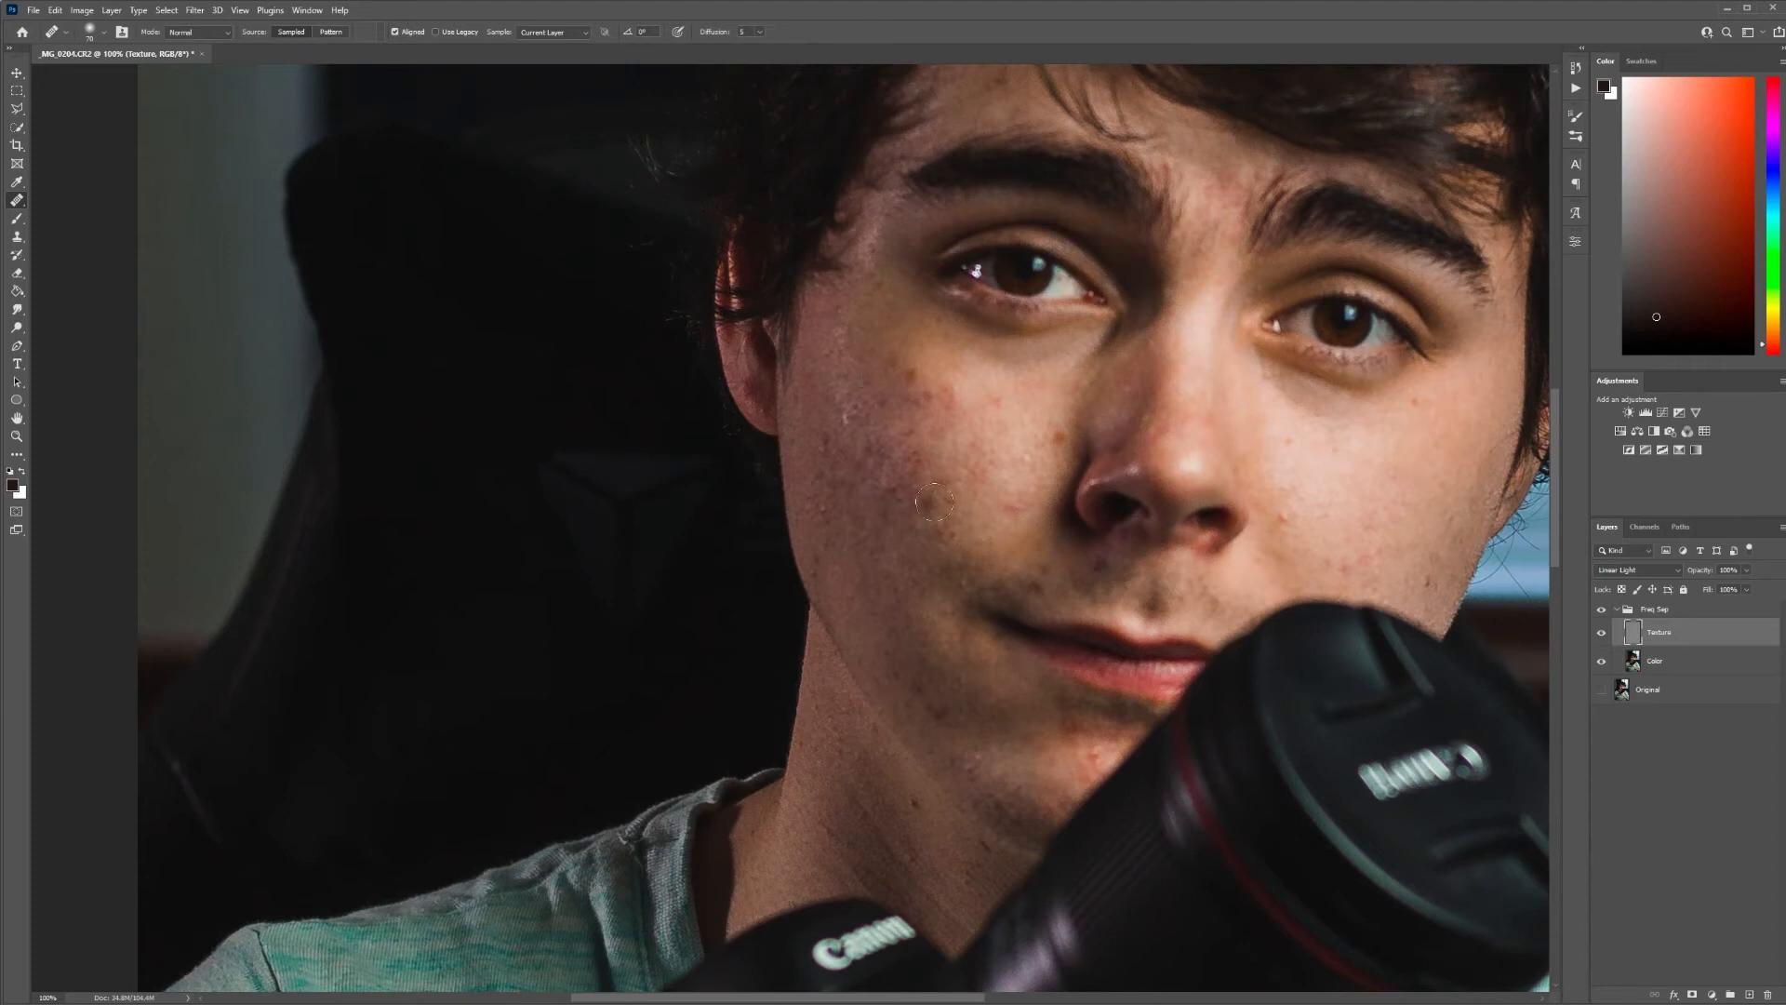
pyautogui.keyDown('alt'); pyautogui.click(1016, 425); pyautogui.keyUp('alt')
pyautogui.click(912, 446)
pyautogui.click(1010, 476)
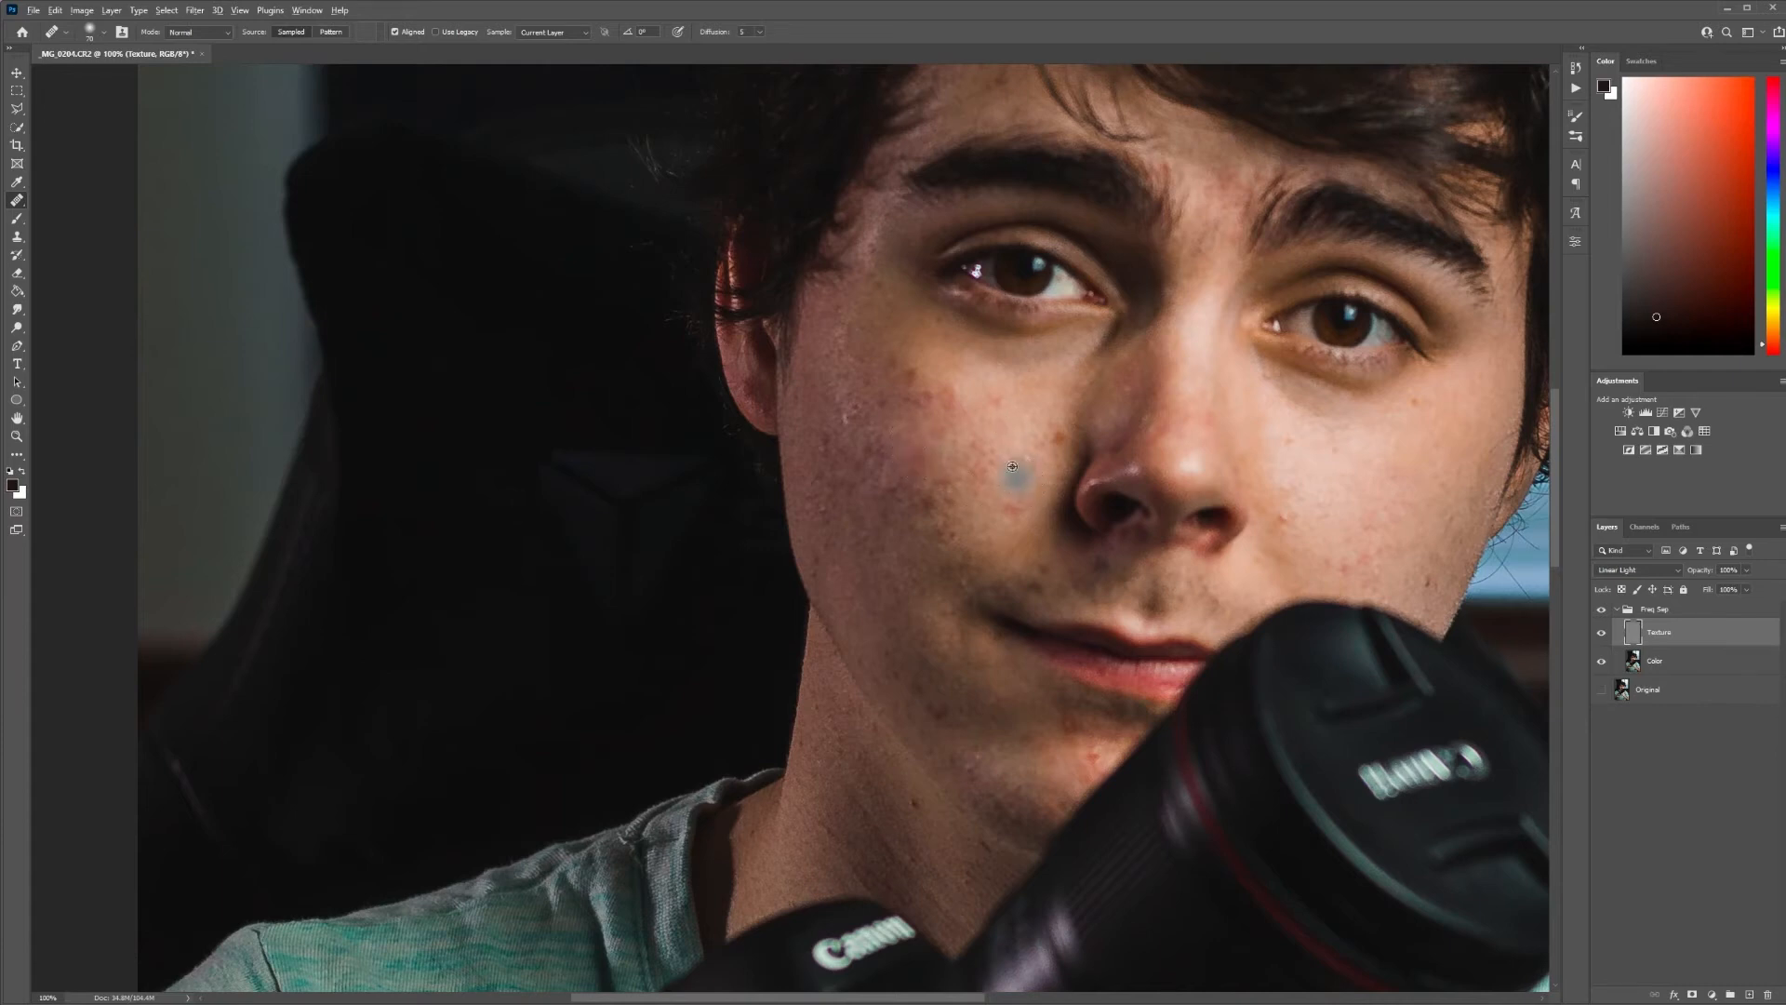
pyautogui.click(930, 468)
pyautogui.keyDown('alt'); pyautogui.click(1040, 556); pyautogui.keyUp('alt')
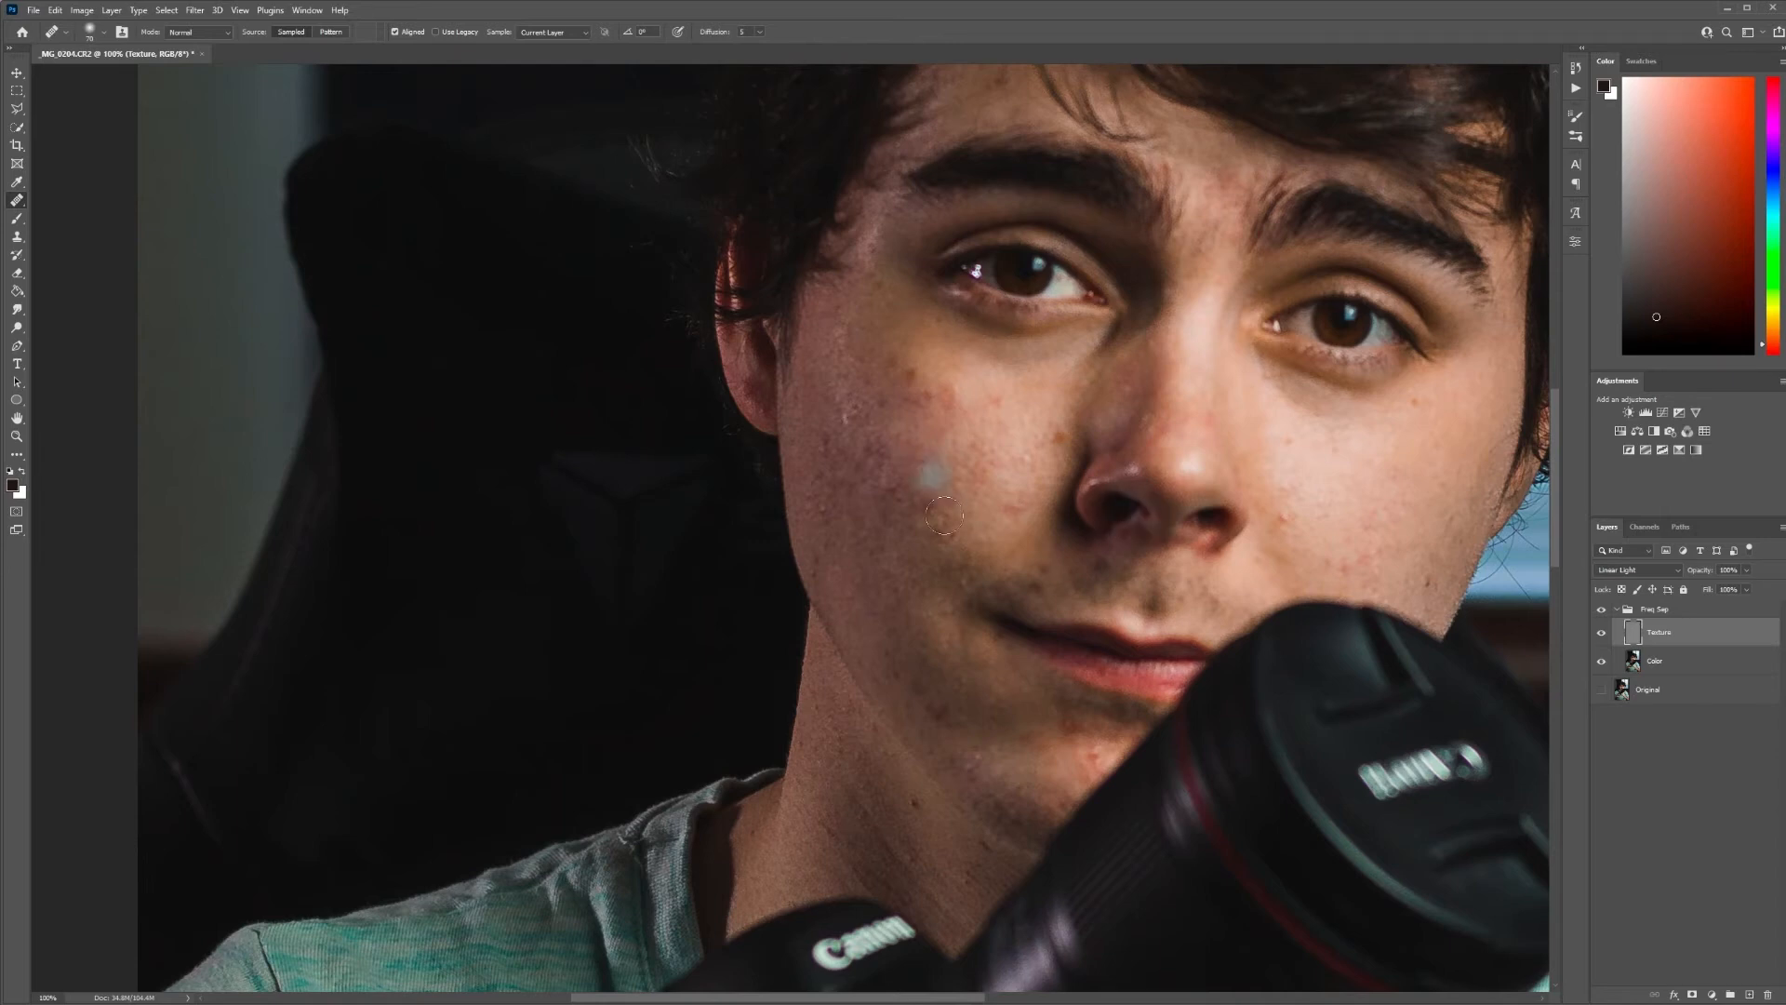